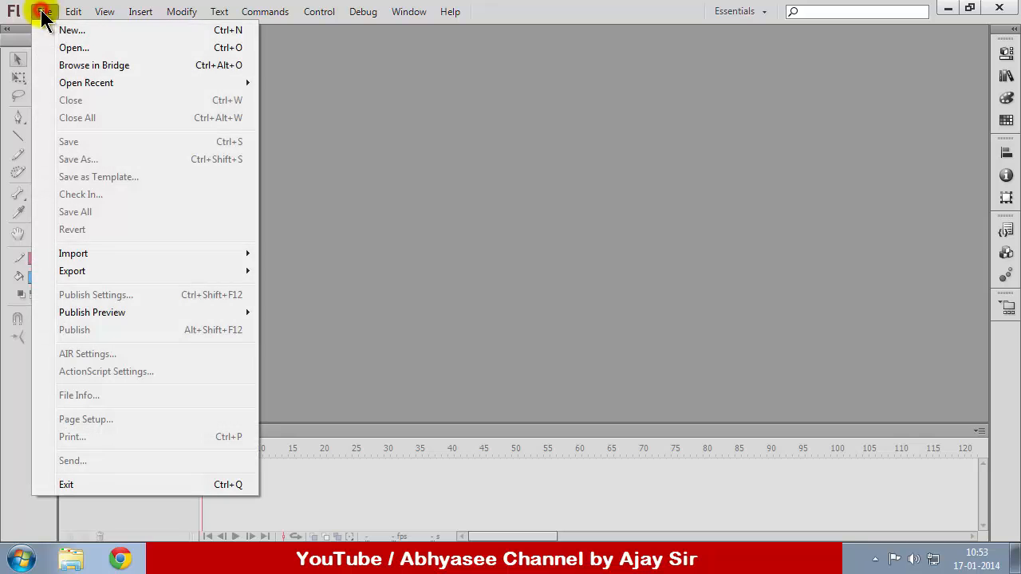
# Create a new AIR document with a 550 by 400 stage
pyautogui.click(68, 31)
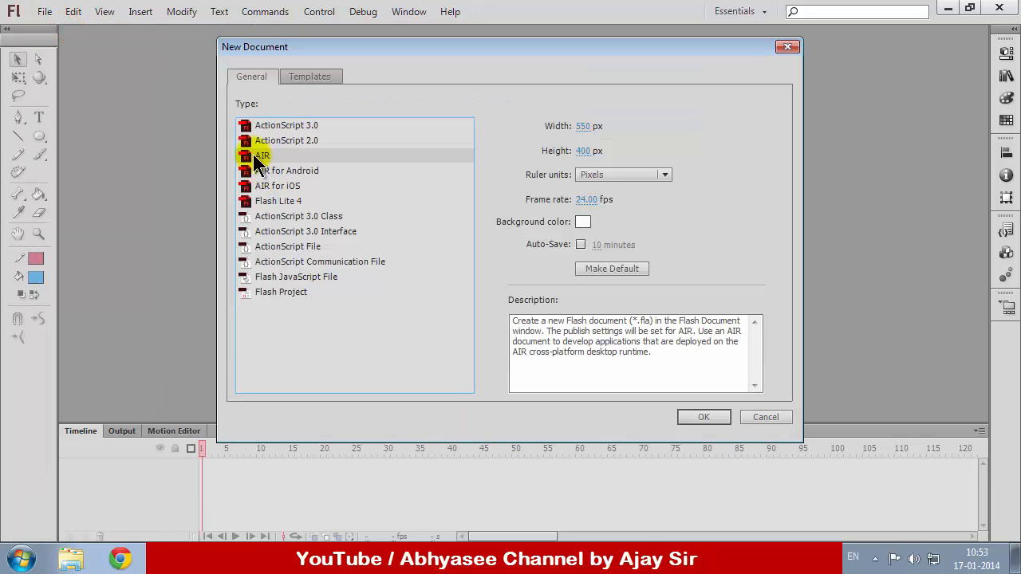
pyautogui.click(719, 419)
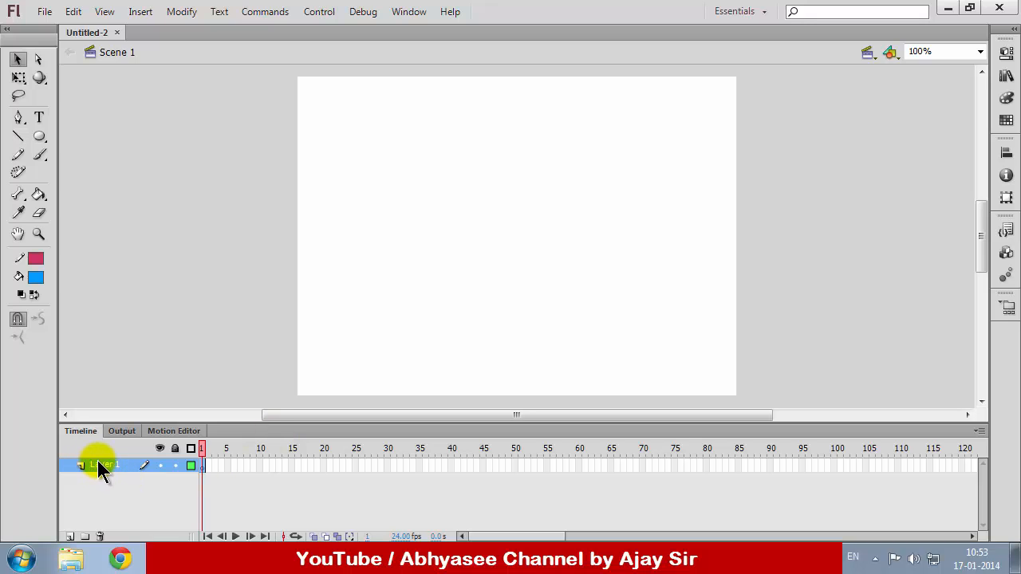
# Choose the PolyStar tool and set its style to star with 6 sides
pyautogui.click(42, 146)
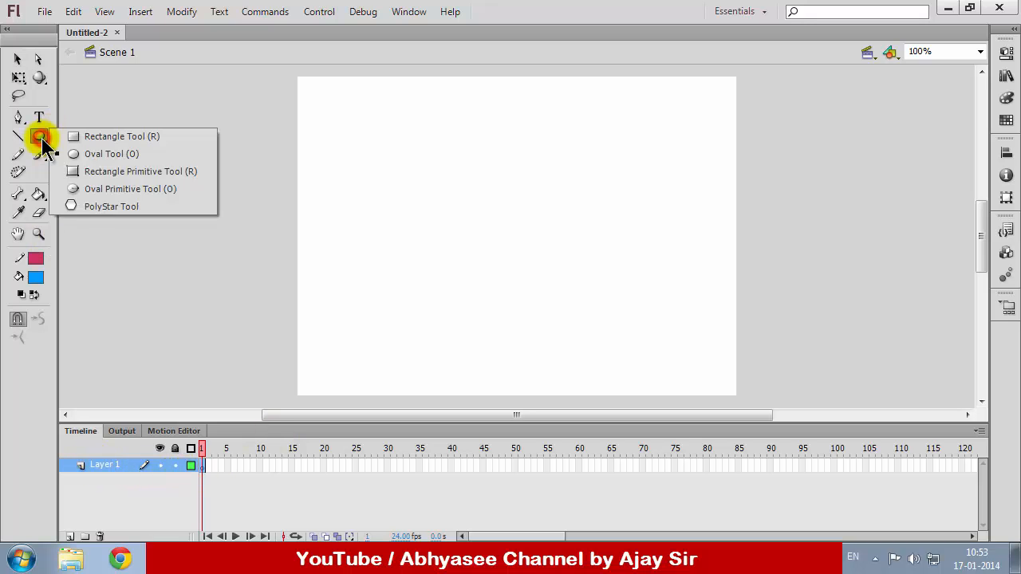
pyautogui.click(90, 205)
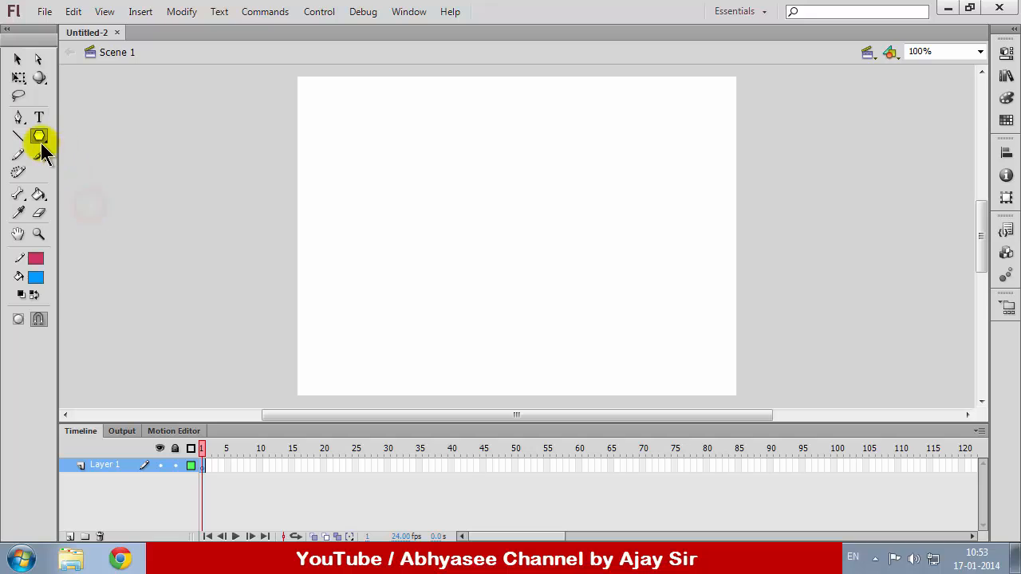
pyautogui.click(1007, 52)
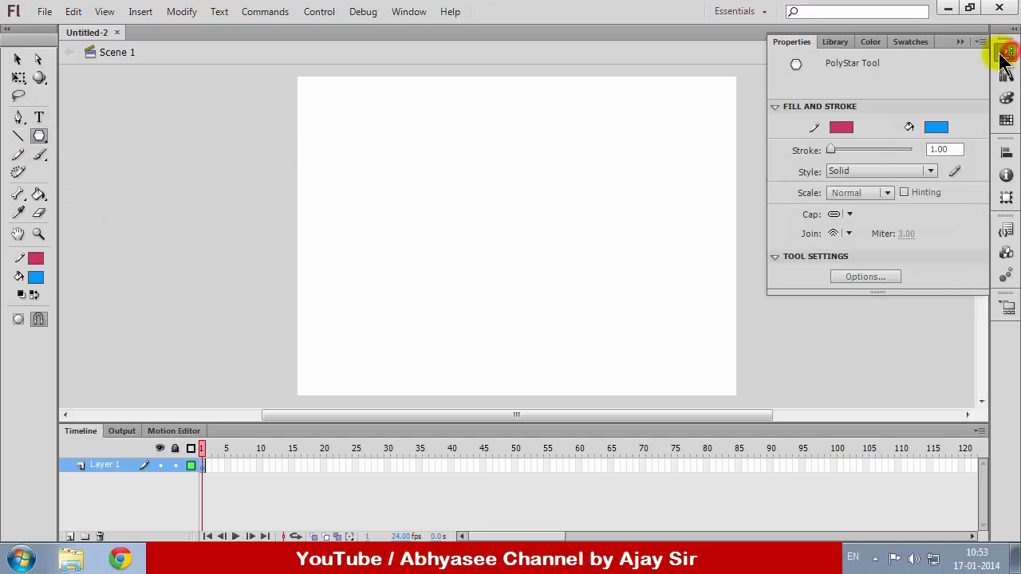
pyautogui.click(857, 275)
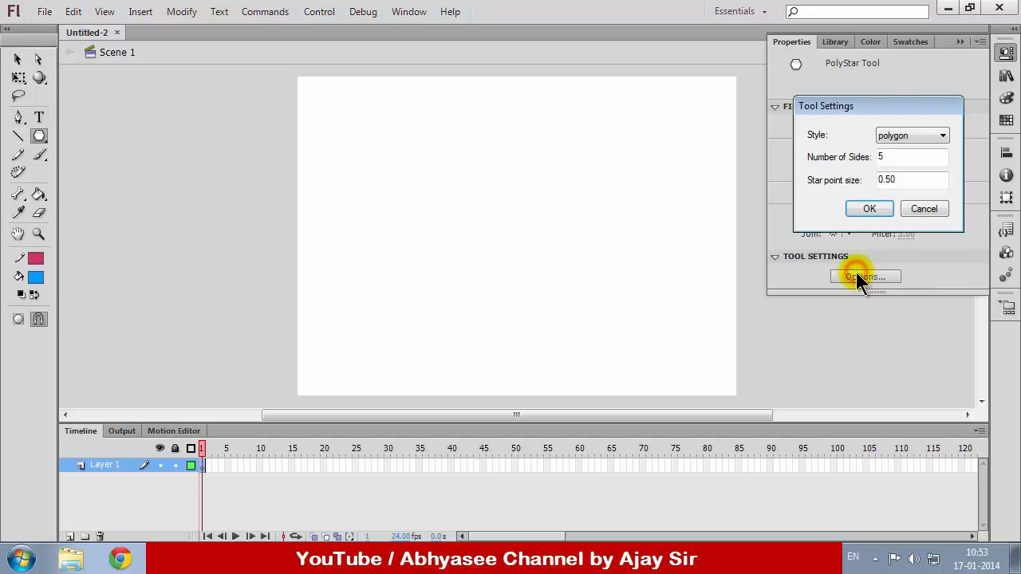
pyautogui.click(939, 134)
pyautogui.click(892, 159)
pyautogui.doubleClick(898, 157)
pyautogui.write('6')
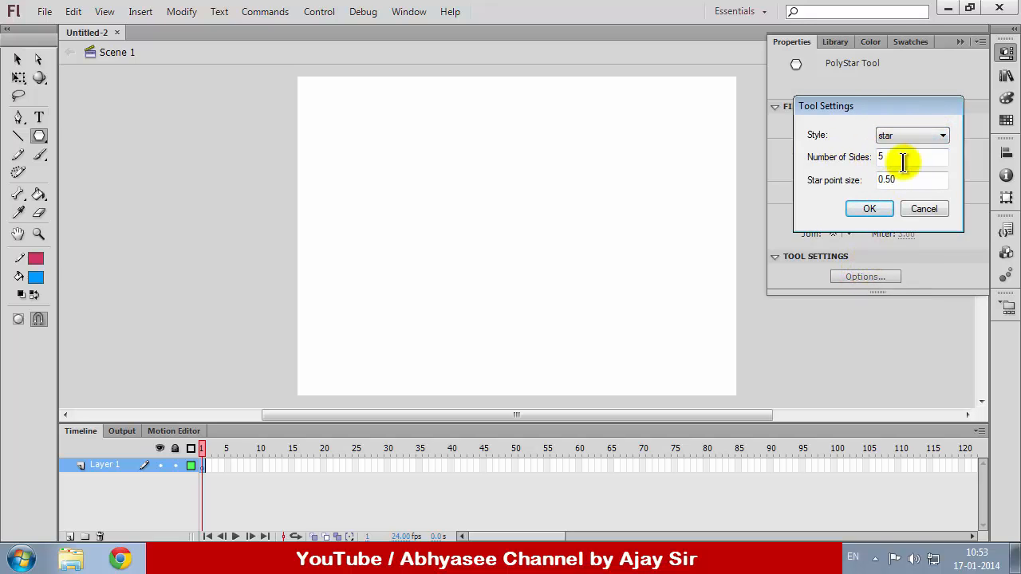
pyautogui.click(877, 211)
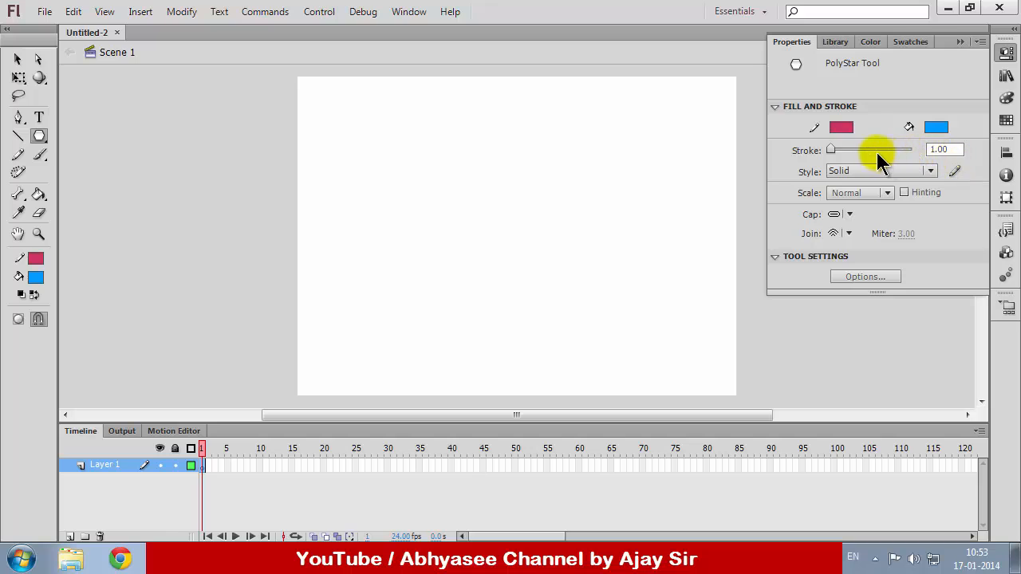
# Set the PolyStar stroke width to 3
pyautogui.doubleClick(939, 149)
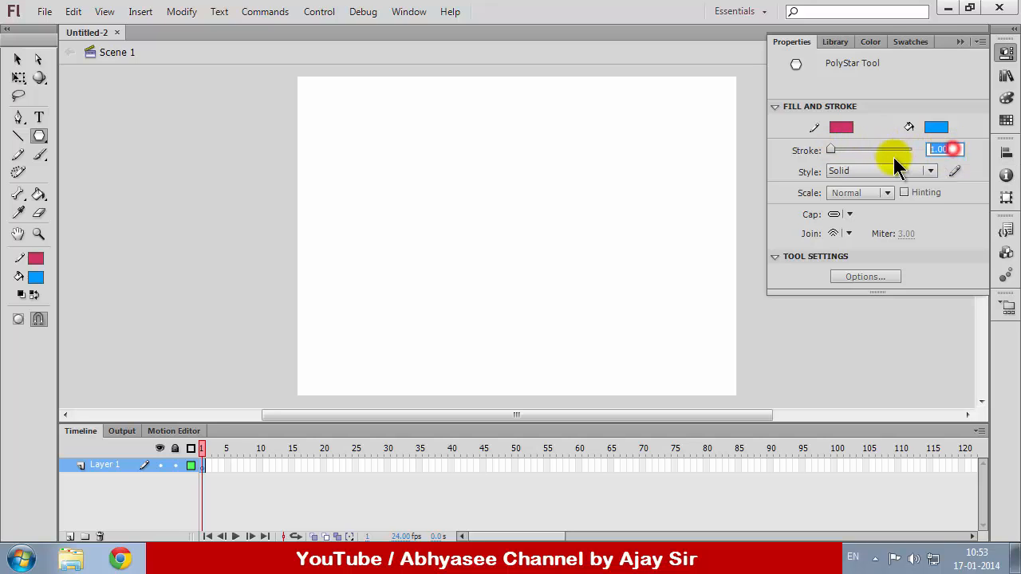
pyautogui.write('3')
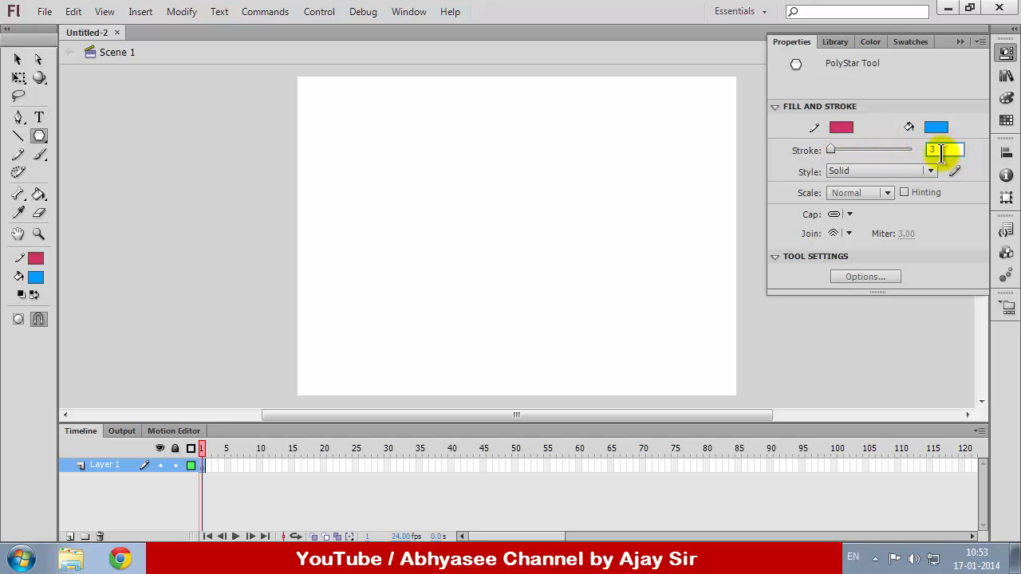
pyautogui.click(948, 229)
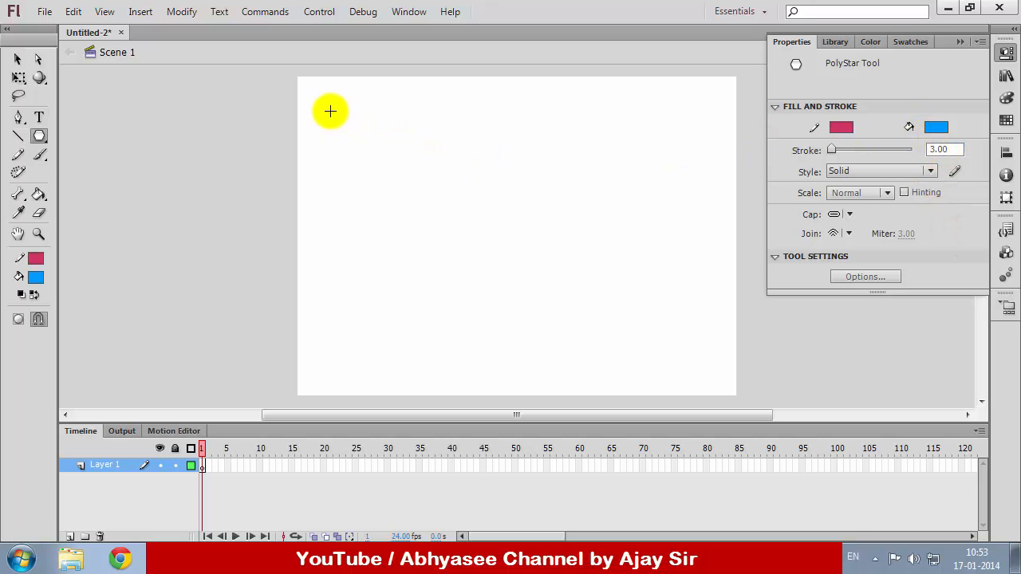
# Draw a star near the stage's top-left corner and group it with Ctrl+G
pyautogui.moveTo(321, 100); pyautogui.dragTo(336, 119)
pyautogui.click(18, 59)
pyautogui.click(323, 104)
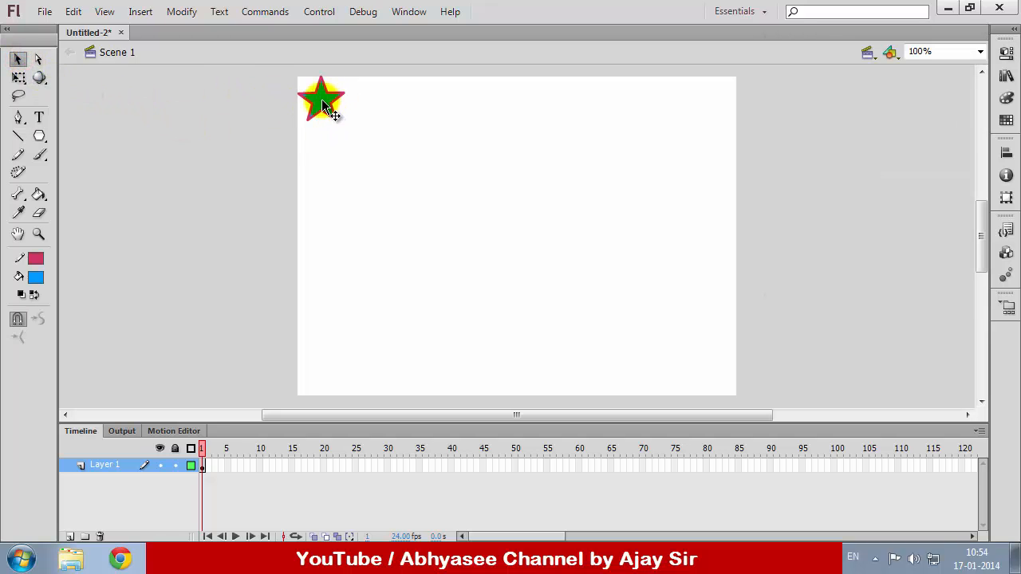
pyautogui.moveTo(331, 106); pyautogui.dragTo(336, 126)
pyautogui.click(377, 160)
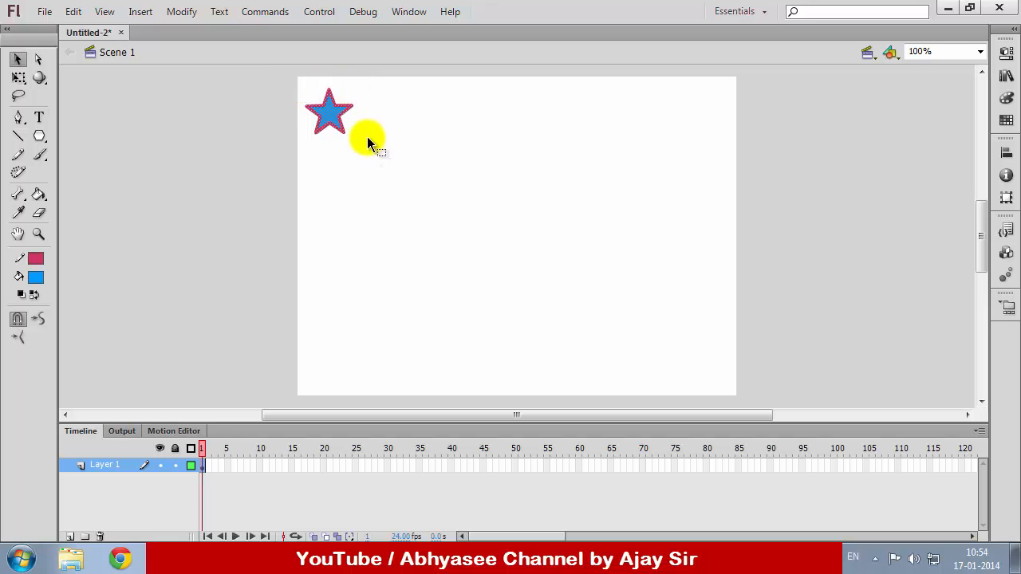
pyautogui.hotkey('ctrl', 'g')
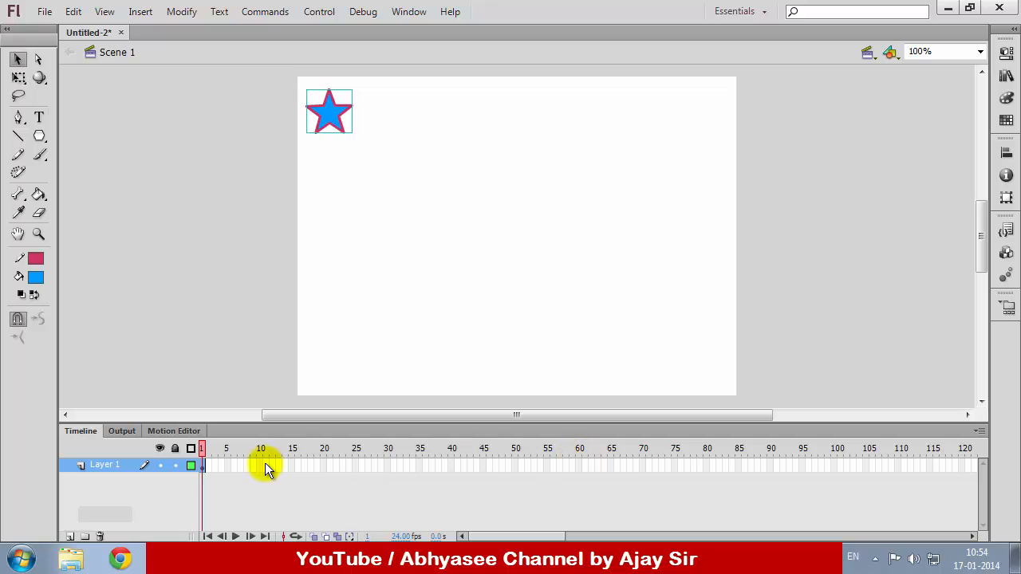
# Add Layer 2 and set the PolyStar fill colour to green #00CC66
pyautogui.click(70, 537)
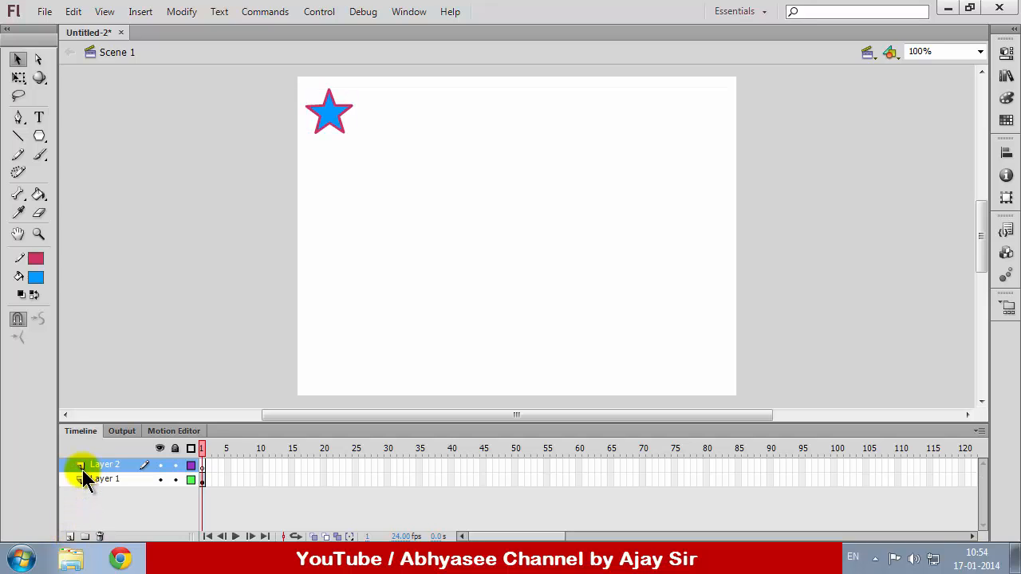
pyautogui.click(204, 469)
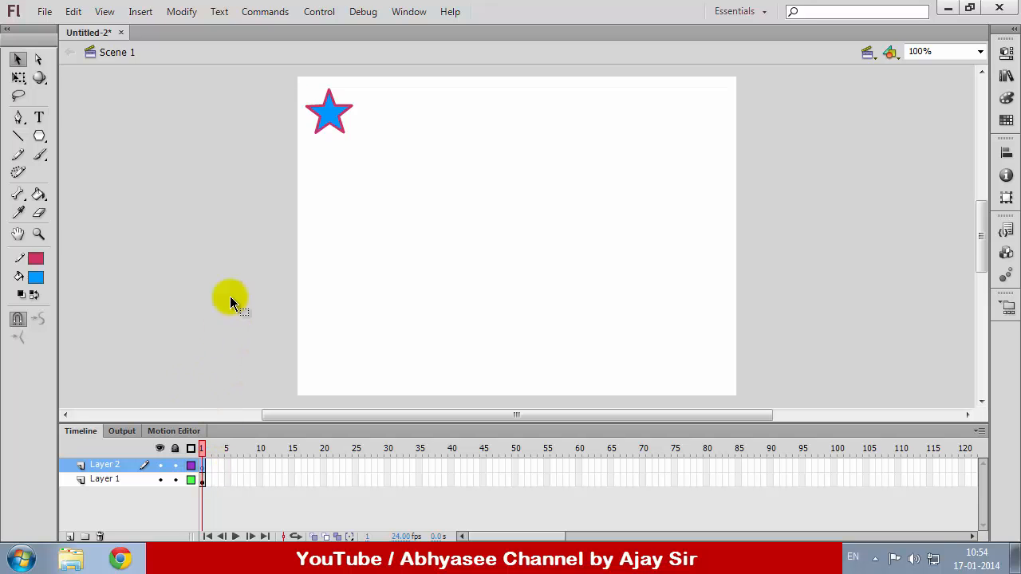
pyautogui.click(40, 142)
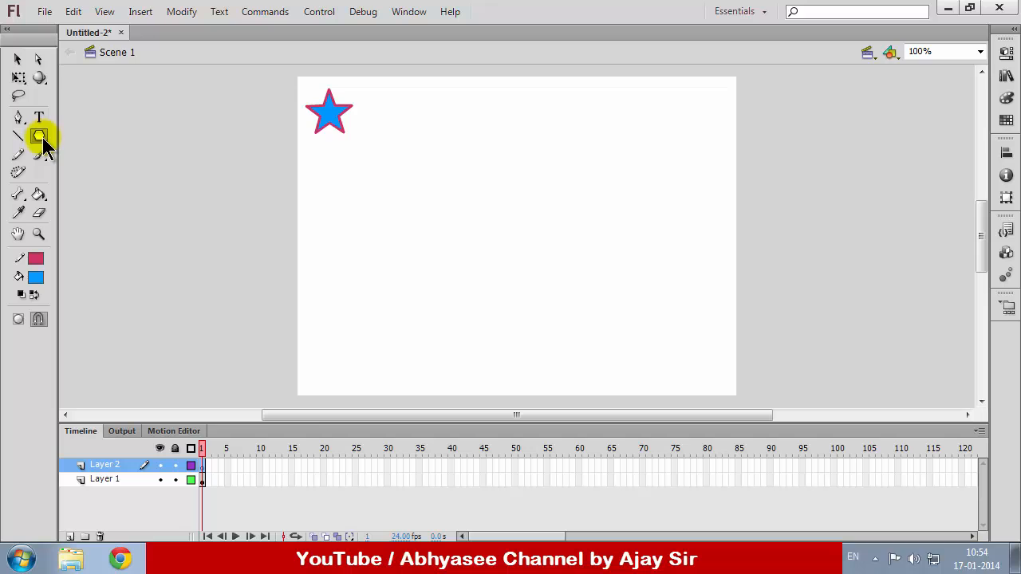
pyautogui.click(1006, 52)
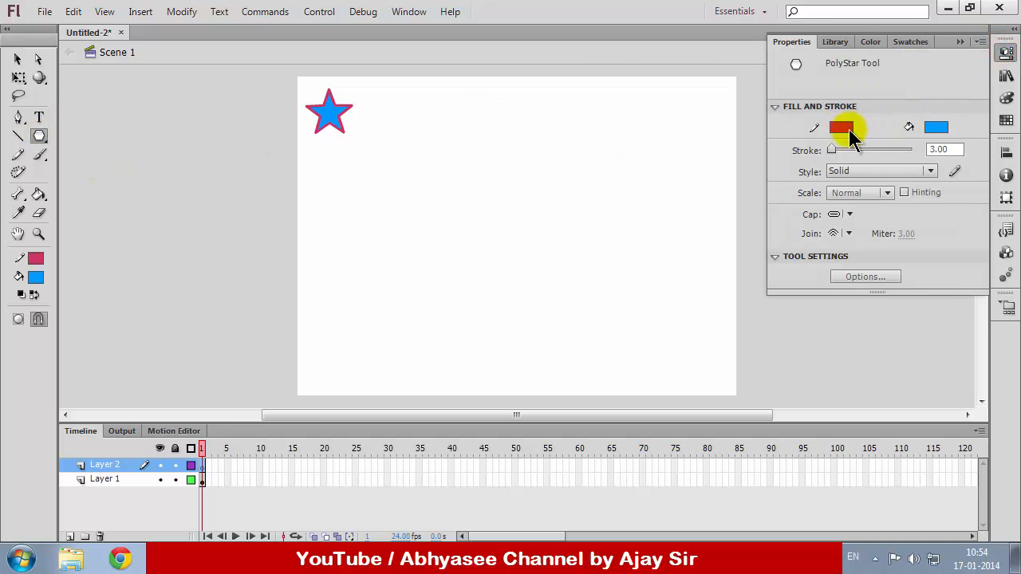
pyautogui.click(935, 127)
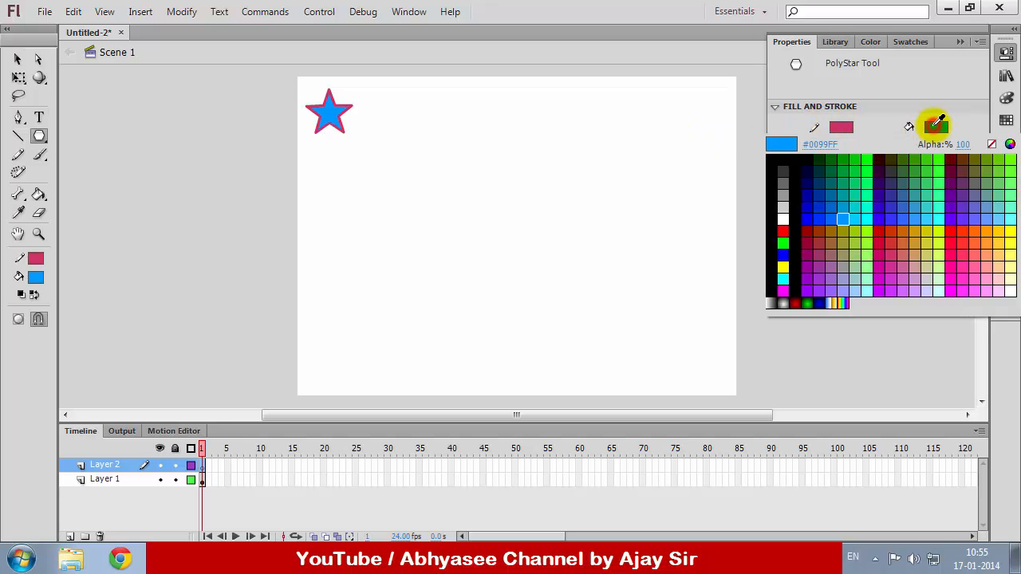
pyautogui.click(855, 186)
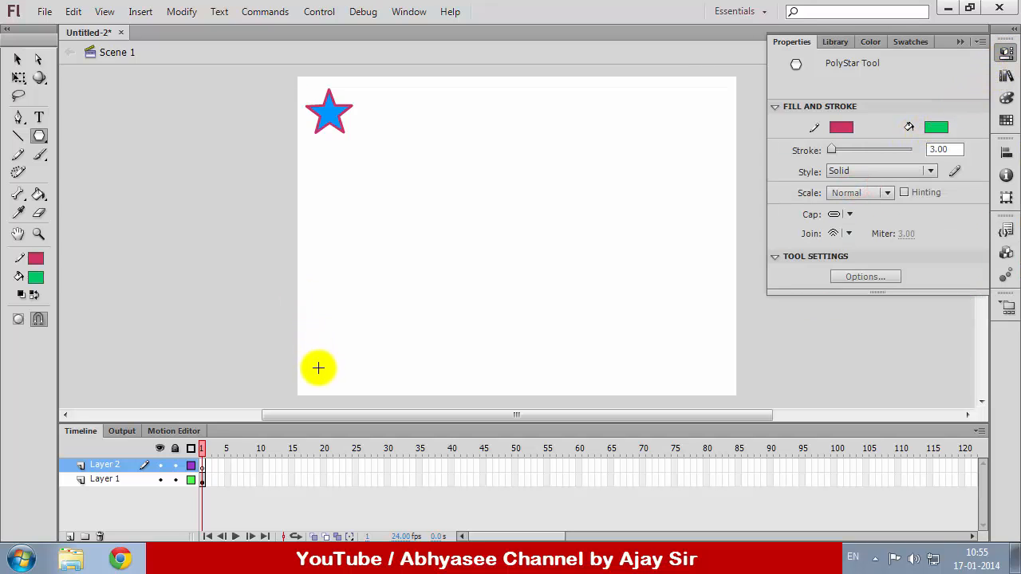
# Draw a green star at the stage's bottom-left, group it, and select Layer 1
pyautogui.moveTo(317, 336); pyautogui.dragTo(334, 367)
pyautogui.click(18, 59)
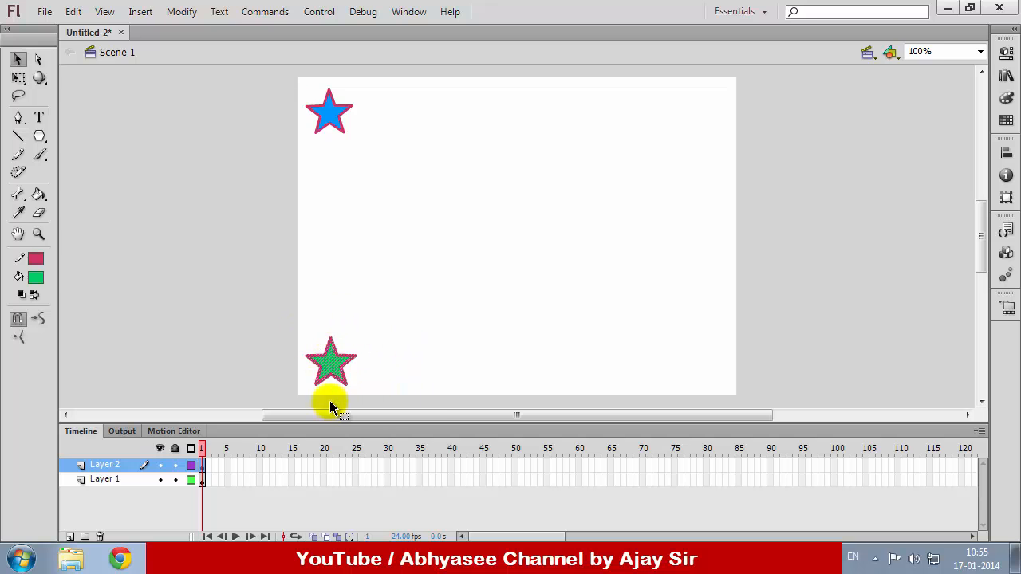
pyautogui.hotkey('ctrl', 'g')
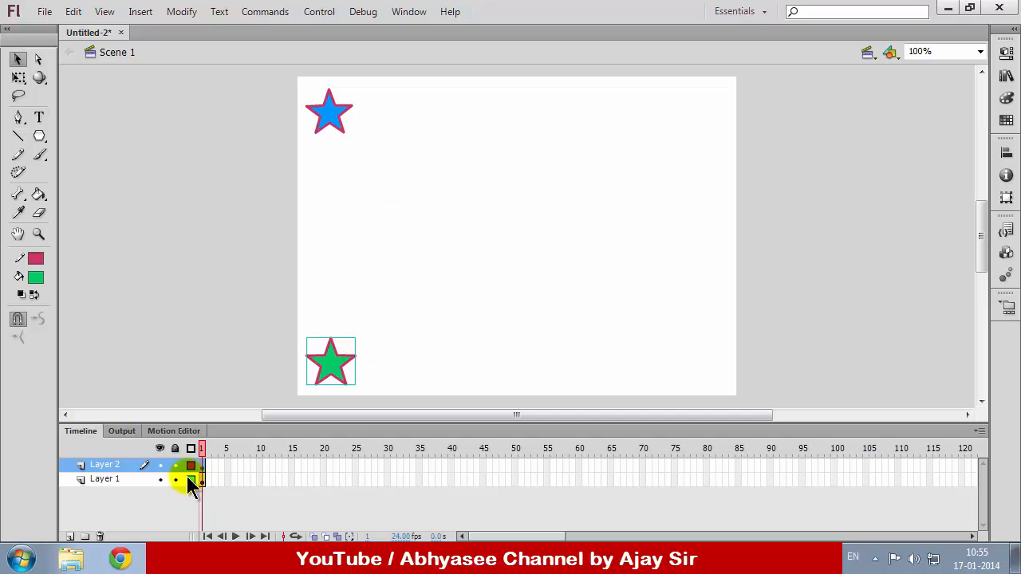
pyautogui.click(100, 480)
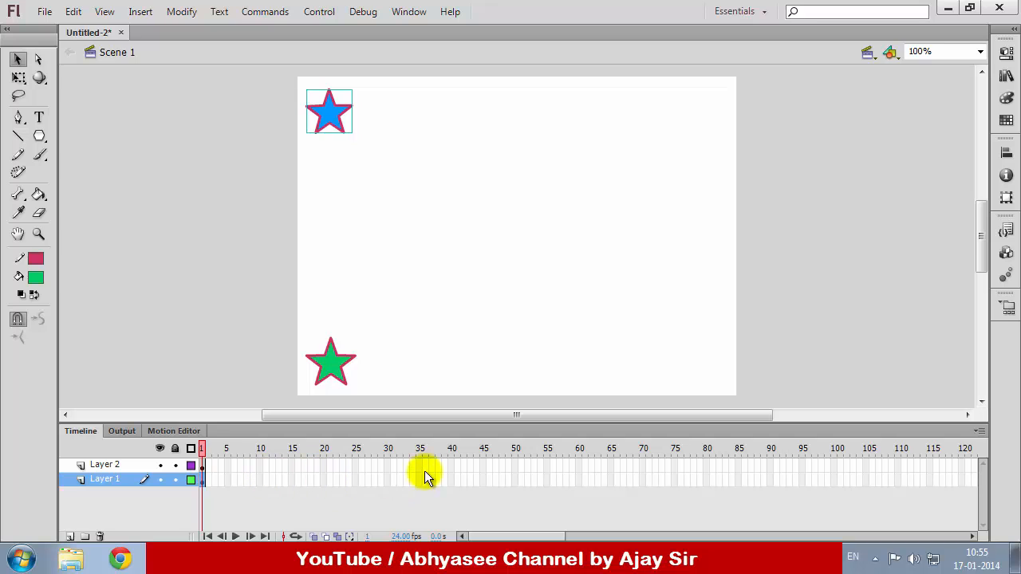
# Add Layer 1 keyframes at 20, 40, 60, moving the blue star top-right, bottom-centre, top-left
pyautogui.rightClick(324, 481)
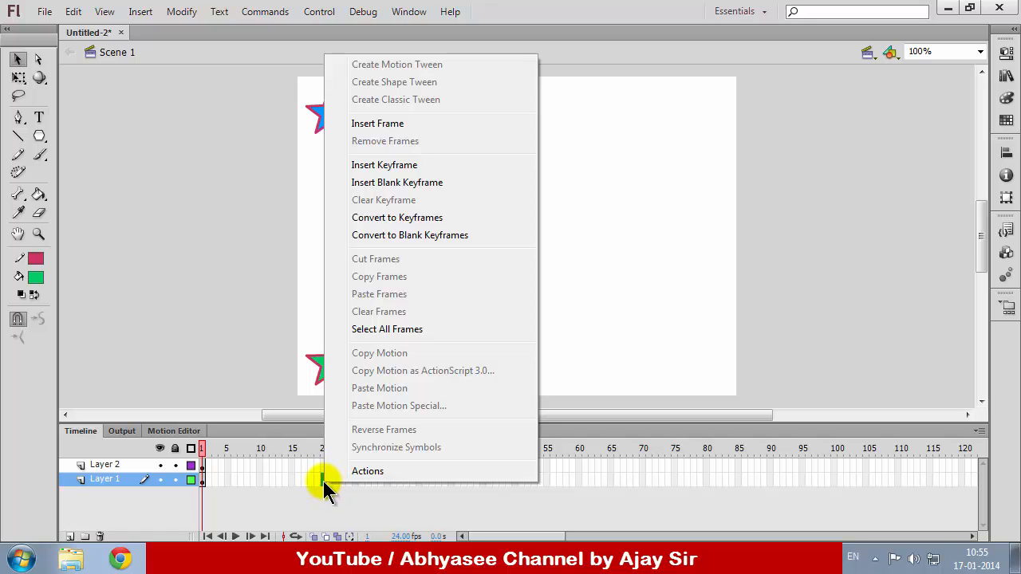
pyautogui.click(404, 170)
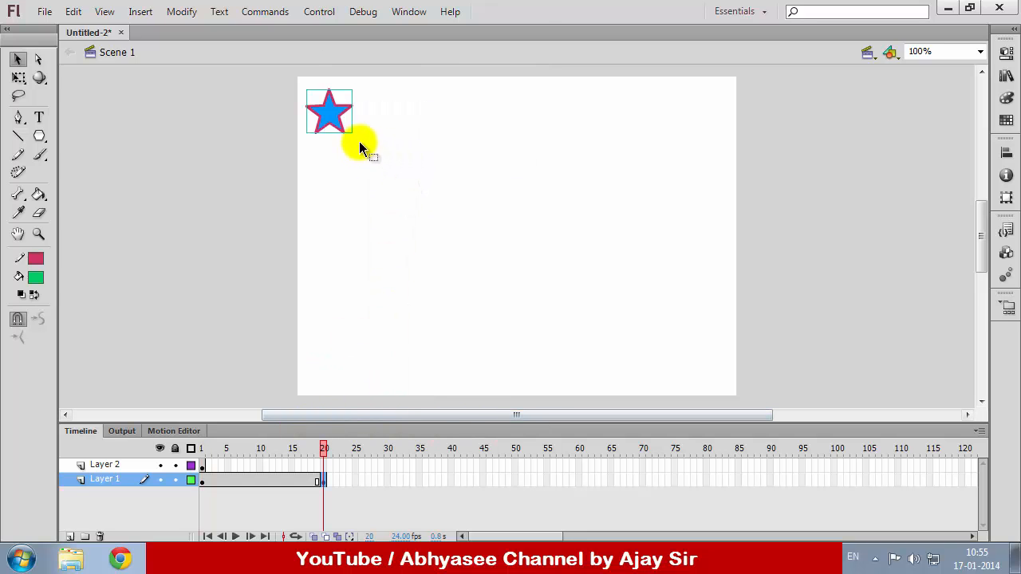
pyautogui.moveTo(340, 128); pyautogui.dragTo(703, 115)
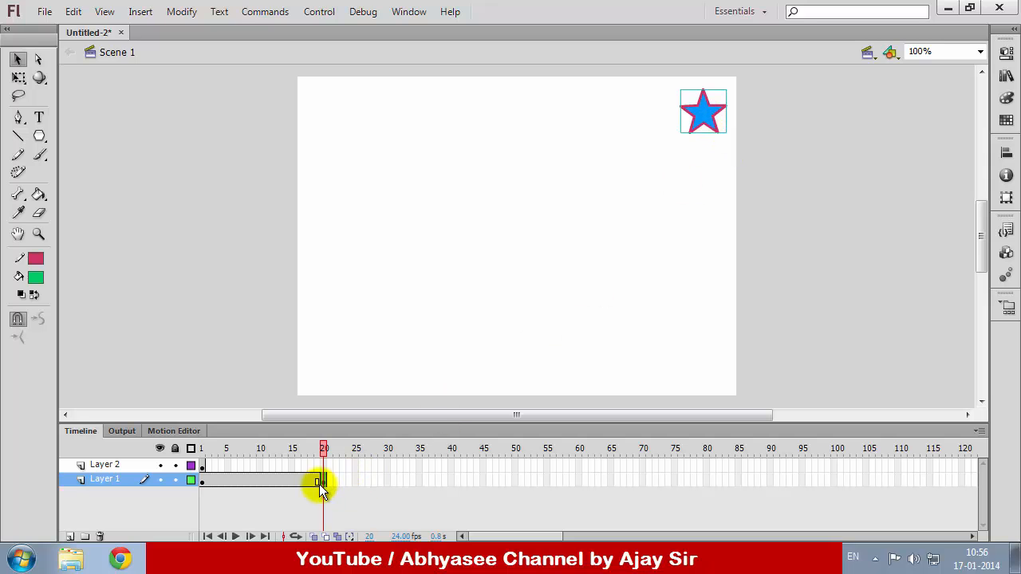
pyautogui.rightClick(451, 480)
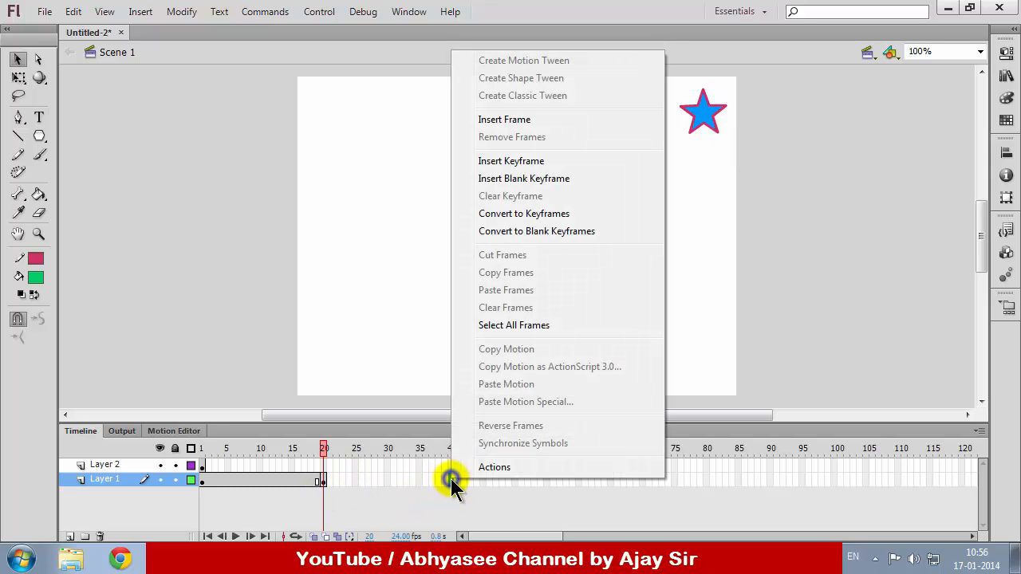
pyautogui.click(531, 162)
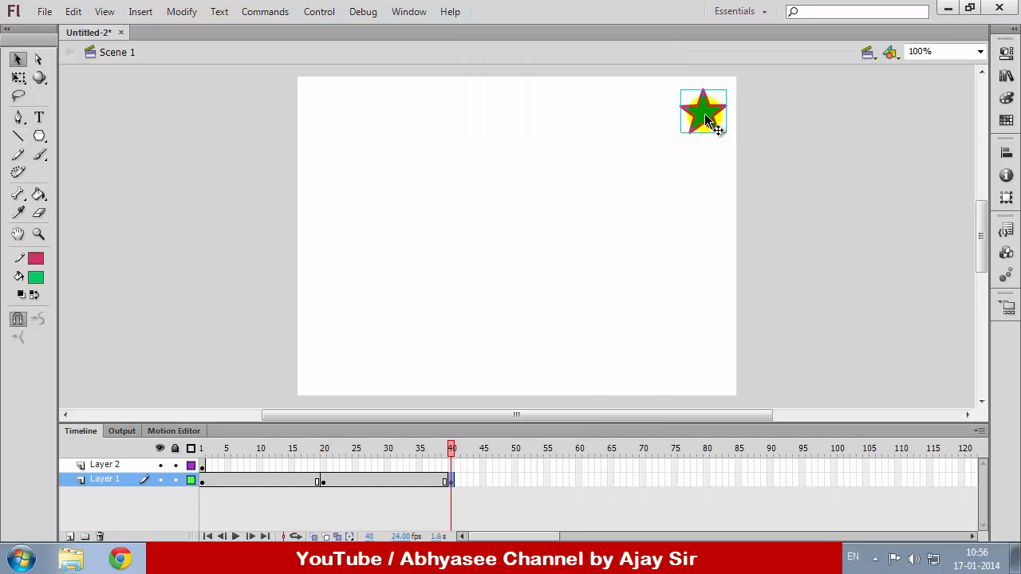
pyautogui.moveTo(704, 131); pyautogui.dragTo(531, 373)
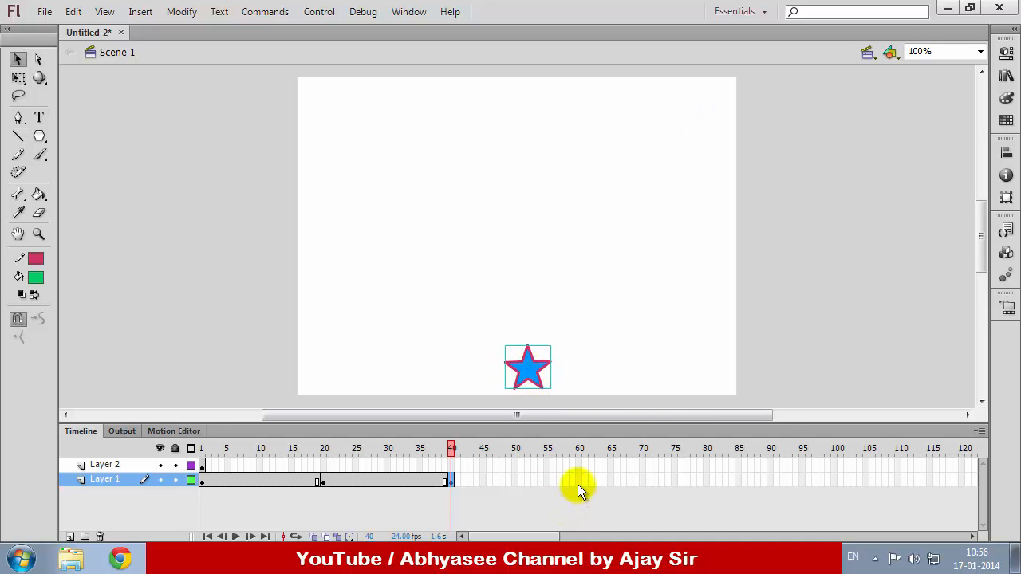
pyautogui.rightClick(578, 480)
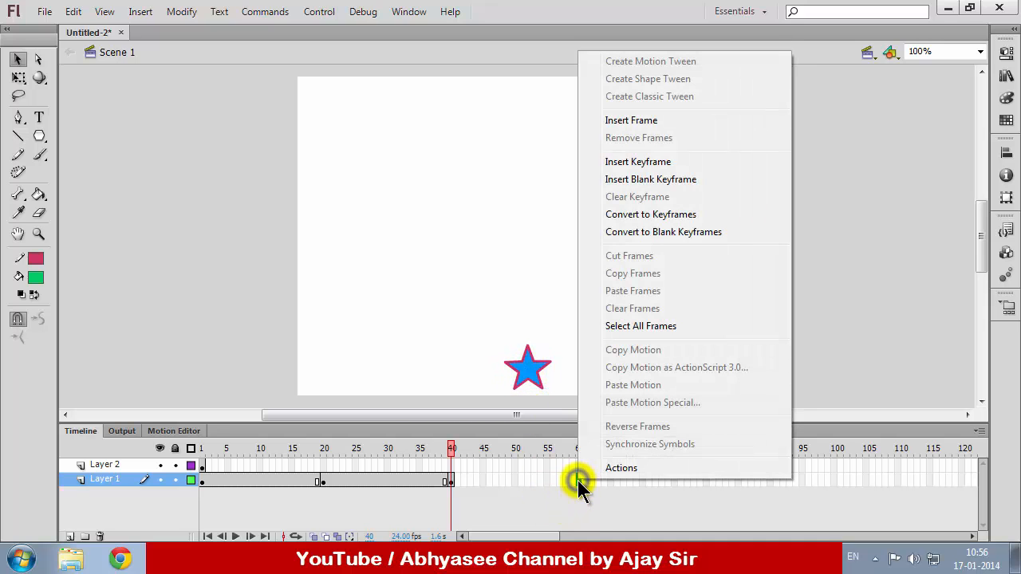
pyautogui.click(648, 163)
pyautogui.moveTo(542, 378); pyautogui.dragTo(344, 123)
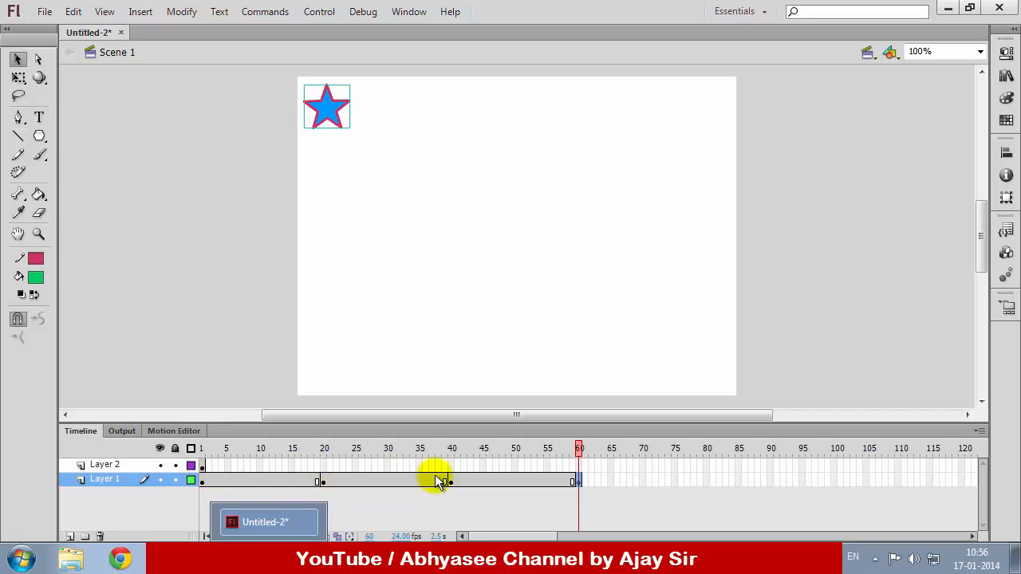
# Add Layer 2 keyframes at 20, 40, 60, moving the green star across the bottom, top-centre, back bottom-left
pyautogui.rightClick(323, 465)
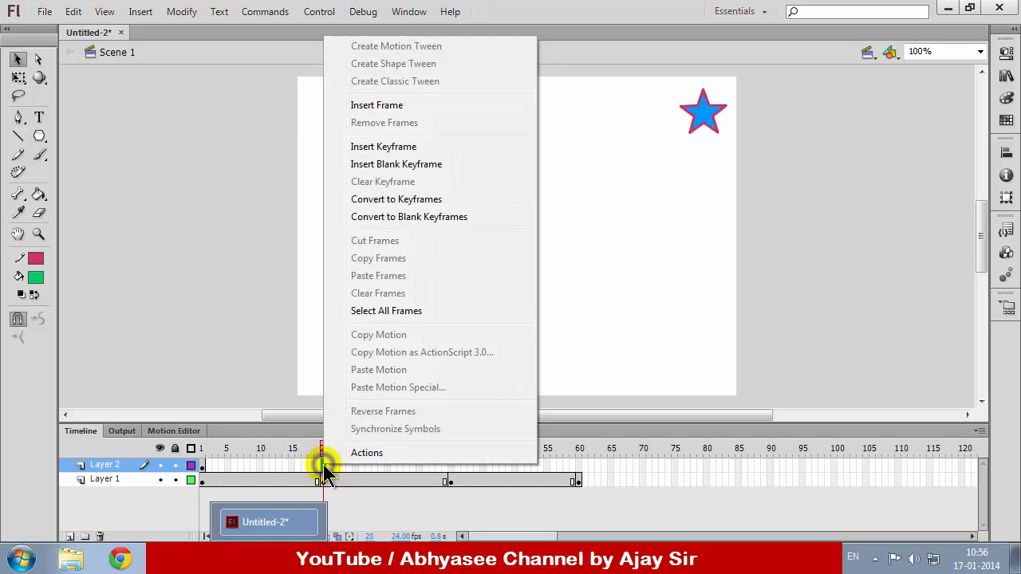
pyautogui.click(383, 146)
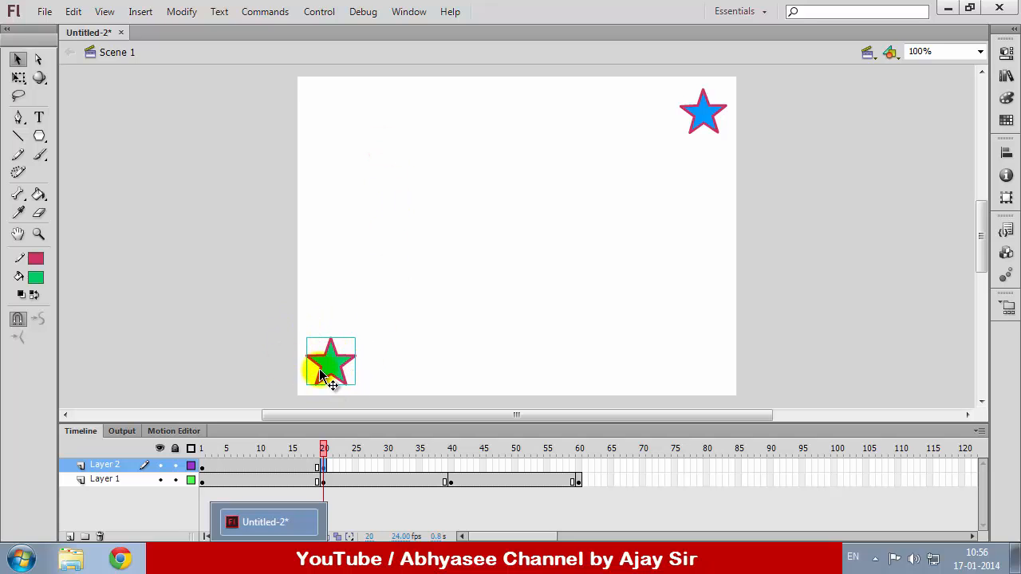
pyautogui.moveTo(331, 361); pyautogui.dragTo(700, 365)
pyautogui.rightClick(454, 464)
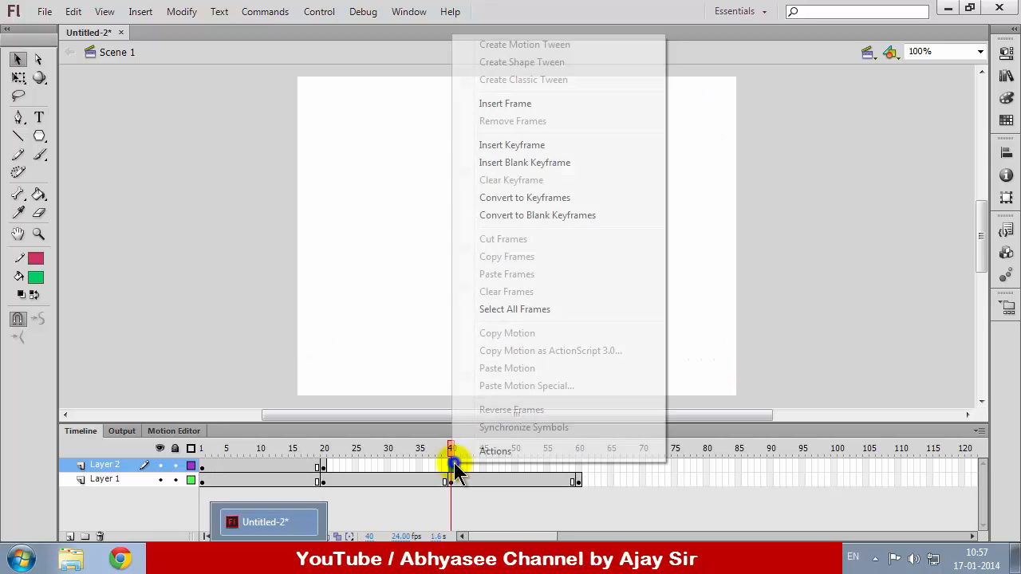
pyautogui.click(514, 146)
pyautogui.moveTo(702, 373); pyautogui.dragTo(529, 109)
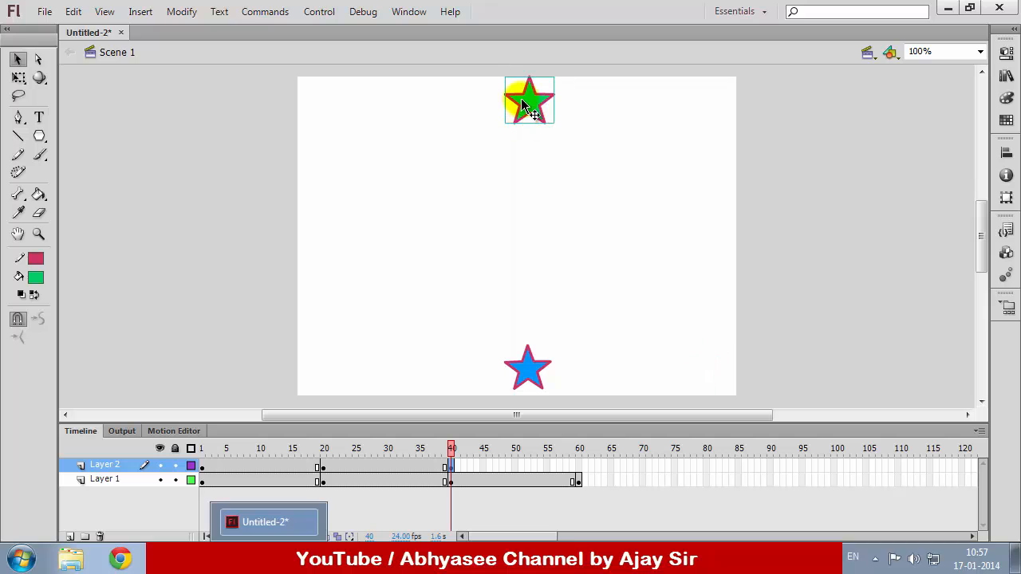
pyautogui.rightClick(578, 469)
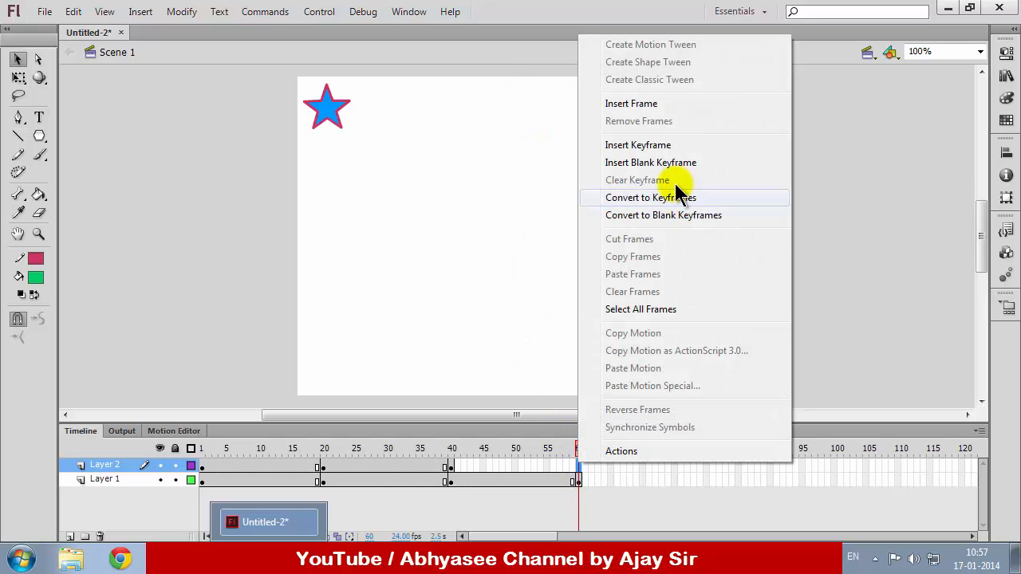
pyautogui.click(656, 148)
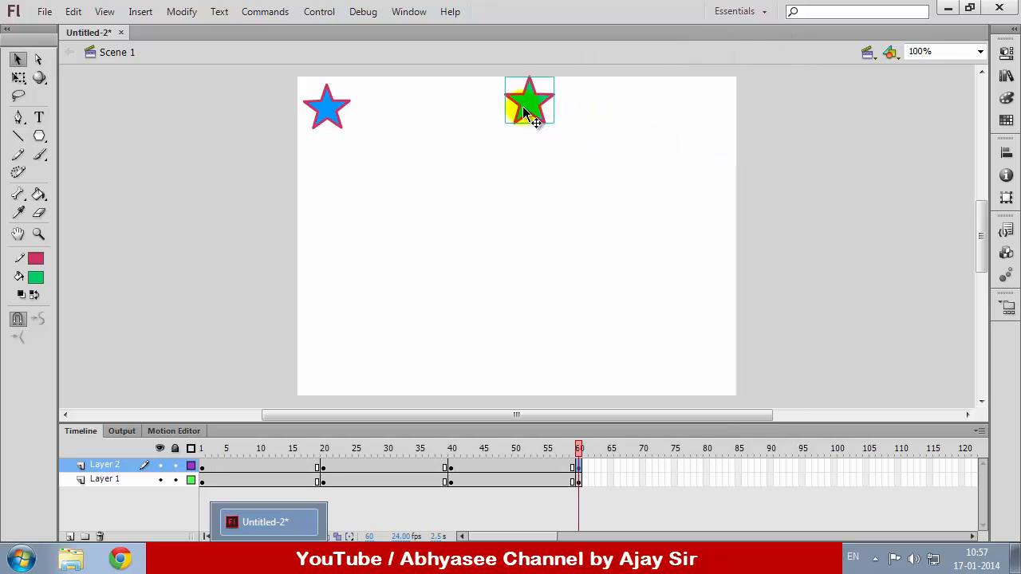
pyautogui.moveTo(522, 112); pyautogui.dragTo(325, 377)
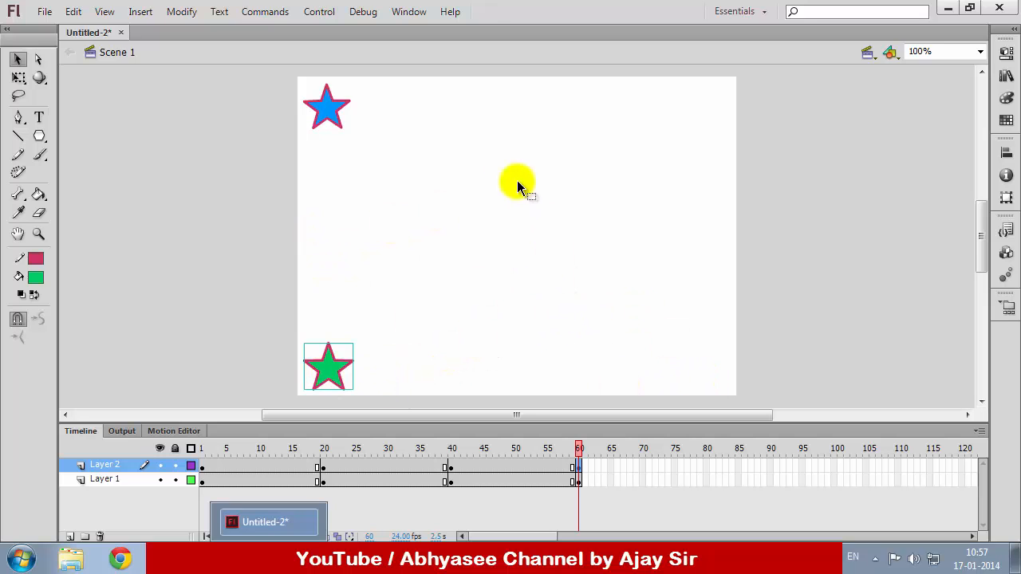
# Create classic tweens on Layer 2 for frames 1–20, 20–40 and 40–60
pyautogui.rightClick(242, 466)
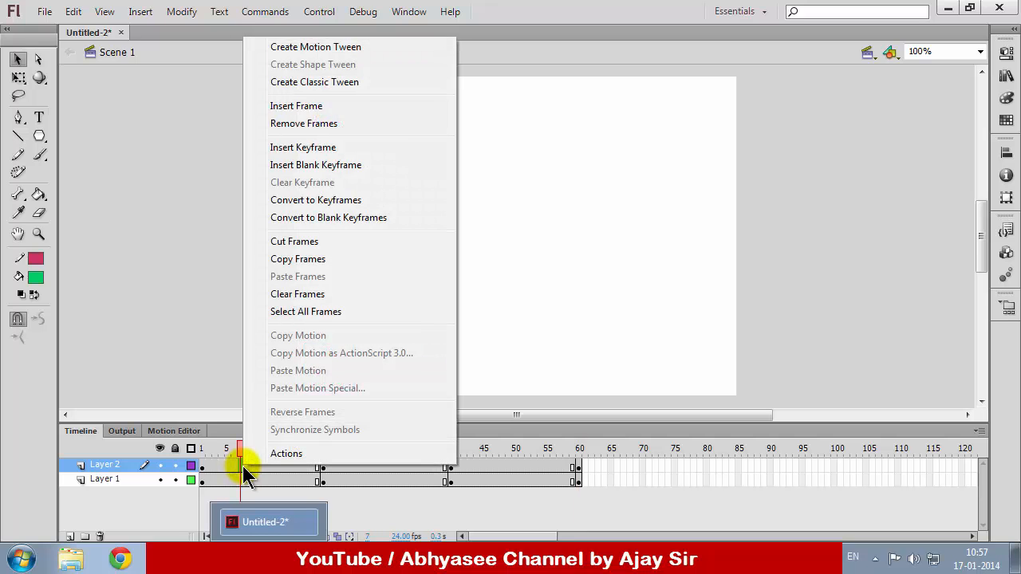
pyautogui.click(308, 83)
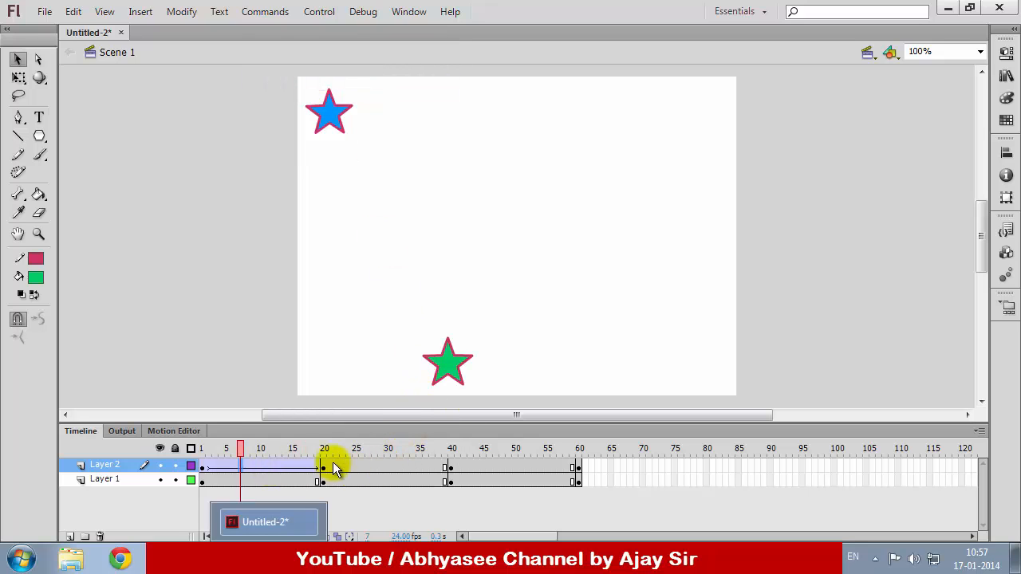
pyautogui.rightClick(365, 467)
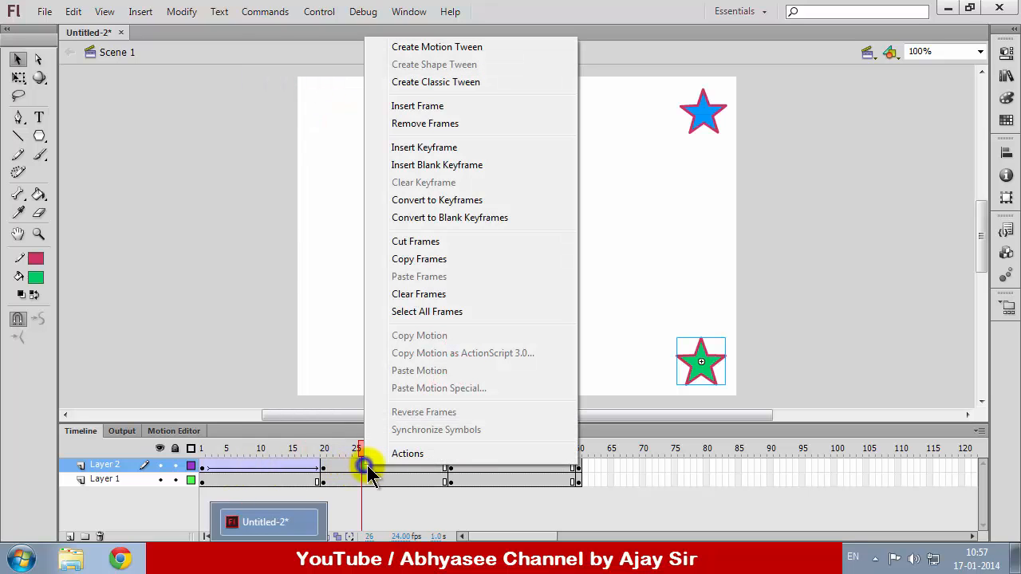
pyautogui.click(427, 82)
pyautogui.rightClick(489, 467)
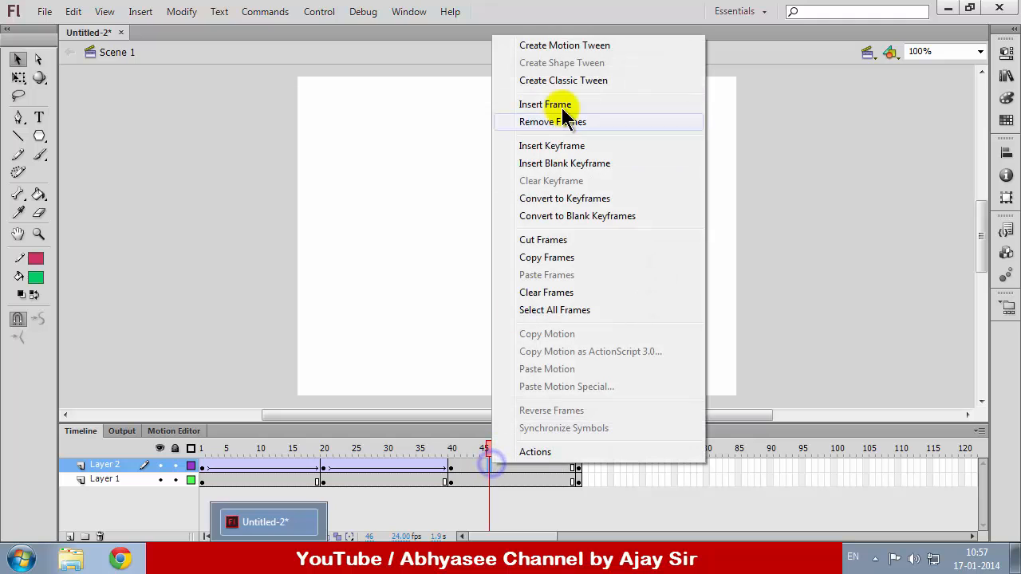
pyautogui.click(573, 82)
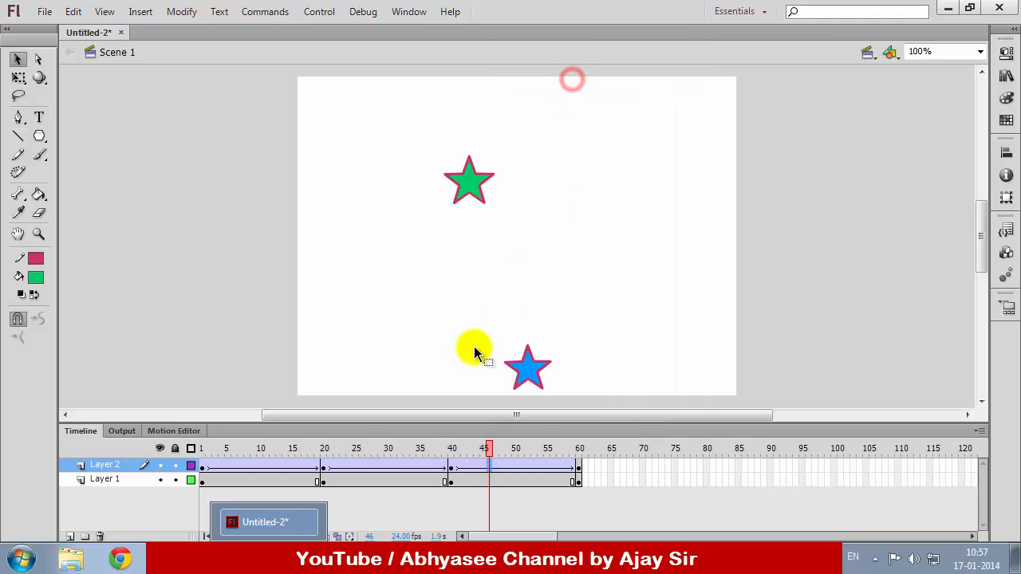
# Create classic tweens on Layer 1 for frames 1–20, 20–40 and 40–60
pyautogui.rightClick(285, 479)
pyautogui.click(372, 95)
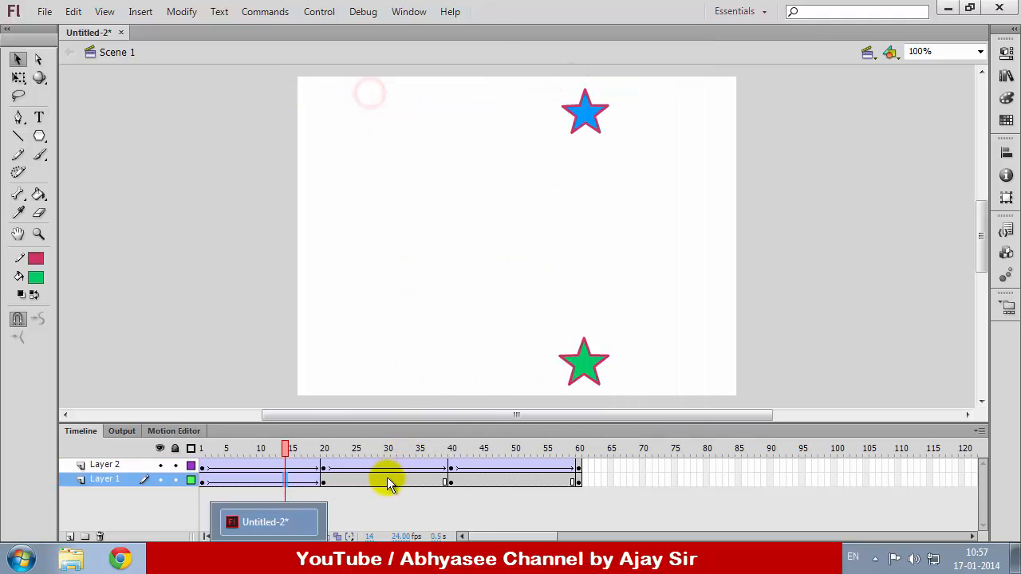
pyautogui.rightClick(385, 481)
pyautogui.click(461, 102)
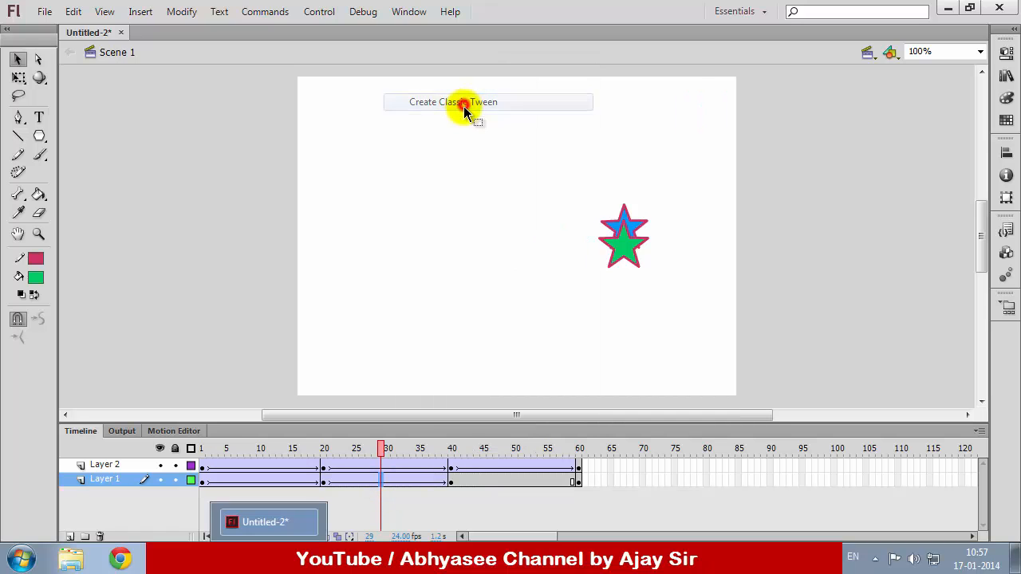
pyautogui.rightClick(483, 481)
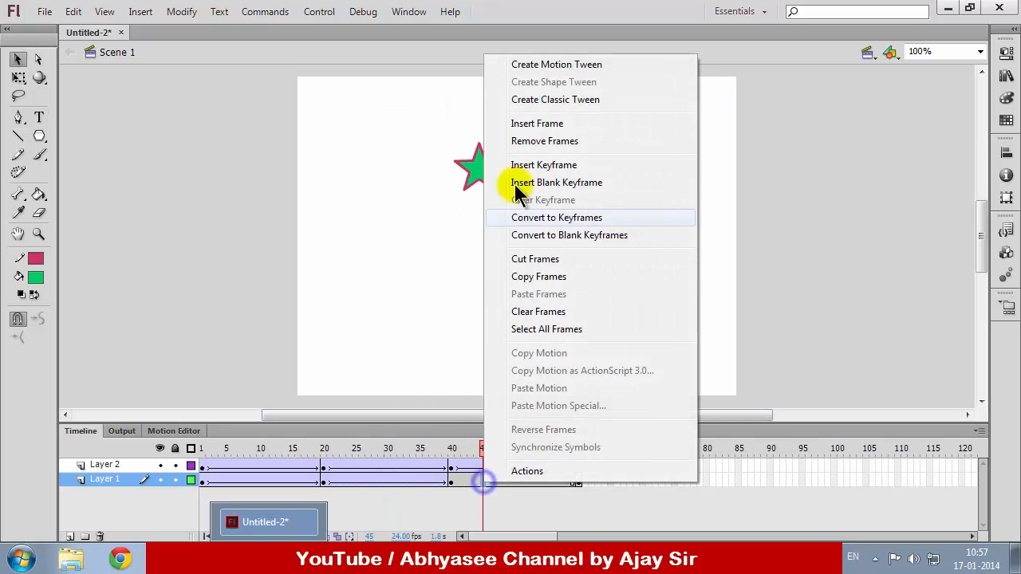
pyautogui.click(537, 102)
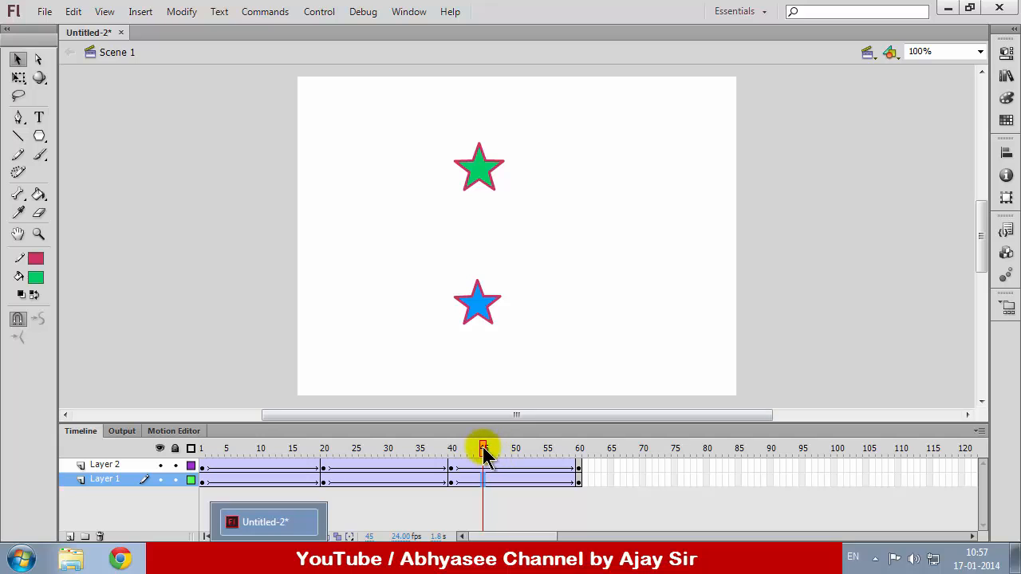
pyautogui.moveTo(485, 454); pyautogui.dragTo(200, 449)
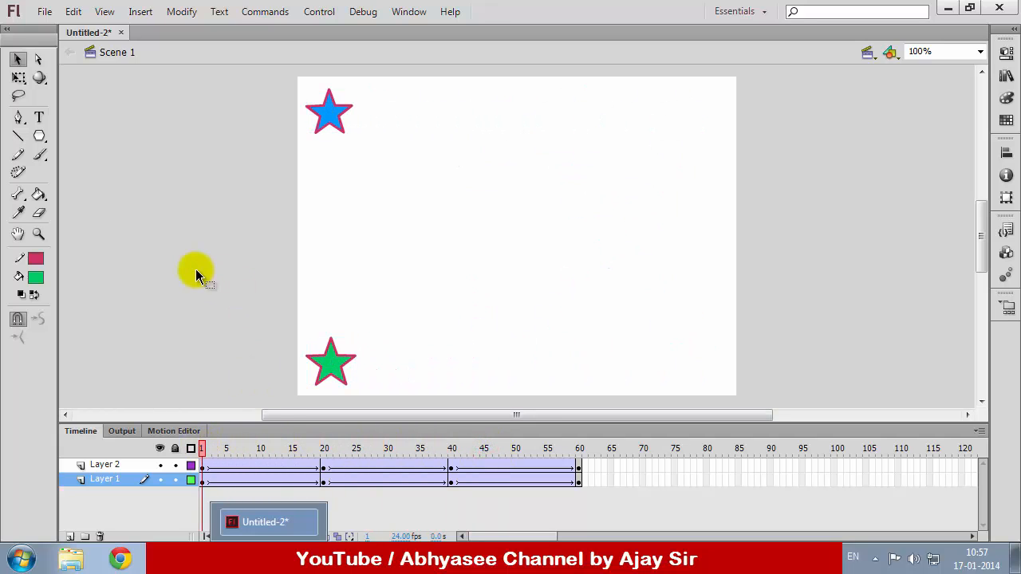
pyautogui.hotkey('ctrl', 'Return')
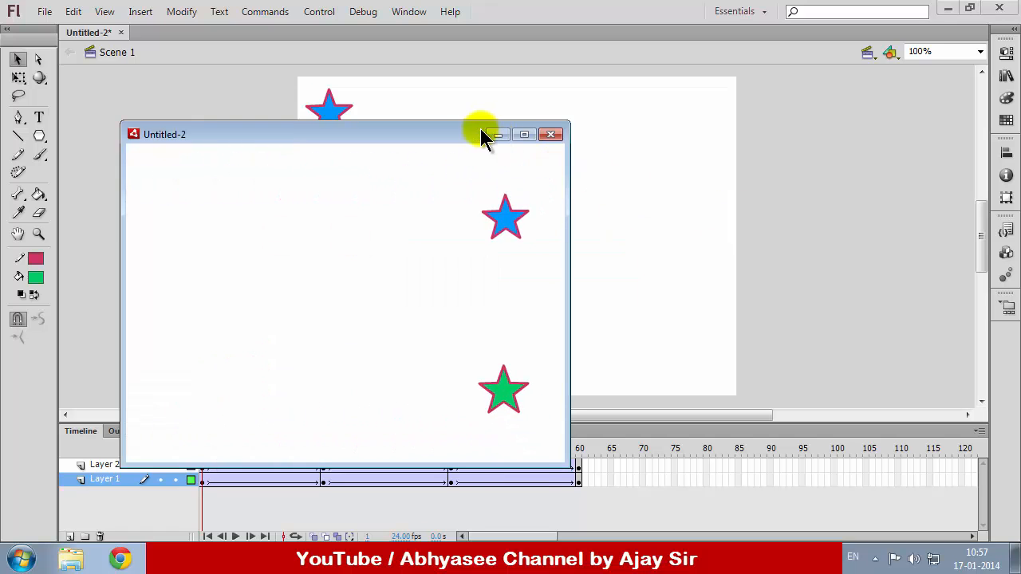
pyautogui.moveTo(456, 137); pyautogui.dragTo(544, 59)
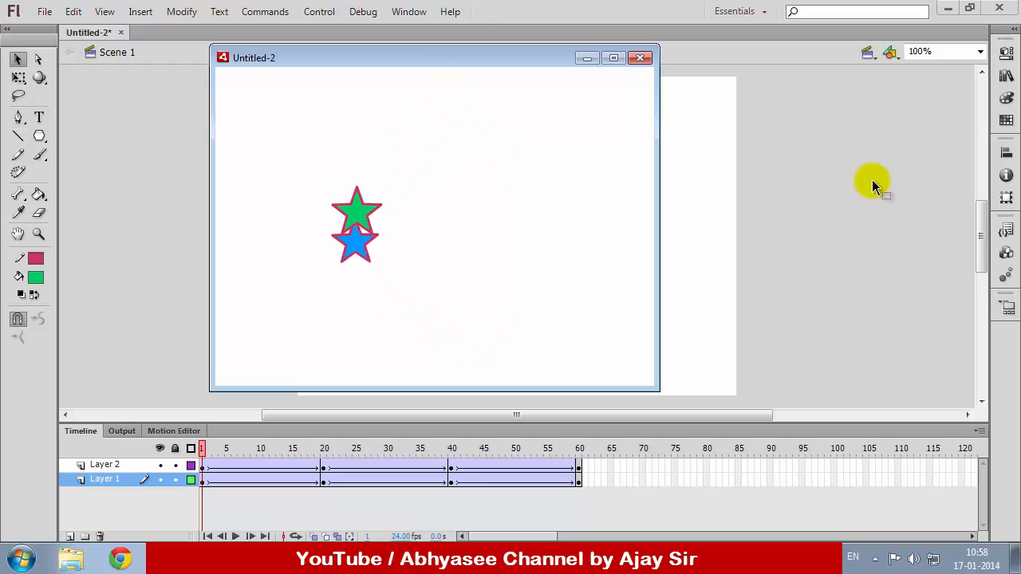
pyautogui.click(638, 59)
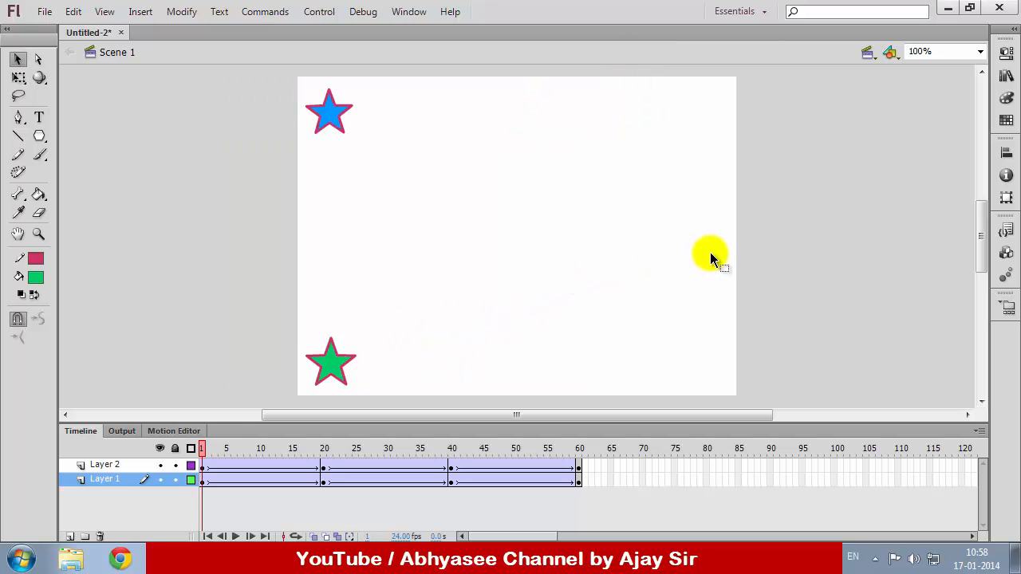
pyautogui.click(104, 465)
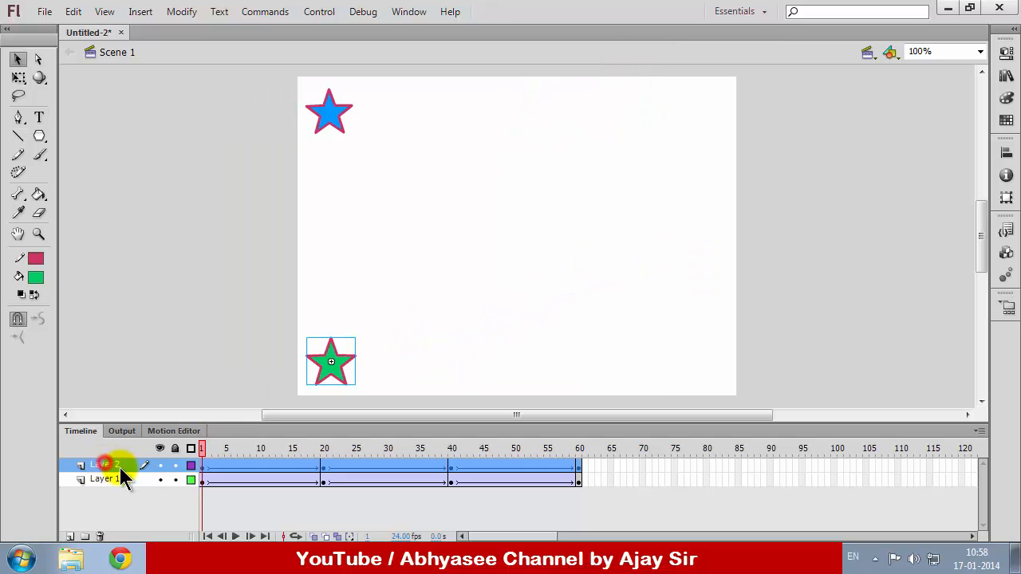
pyautogui.click(610, 468)
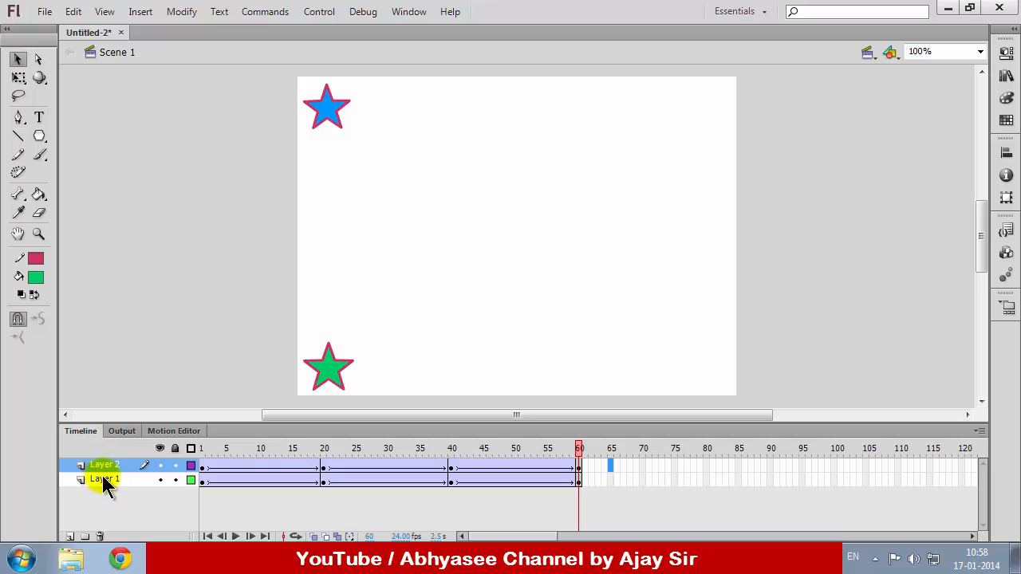
pyautogui.click(321, 367)
pyautogui.click(354, 121)
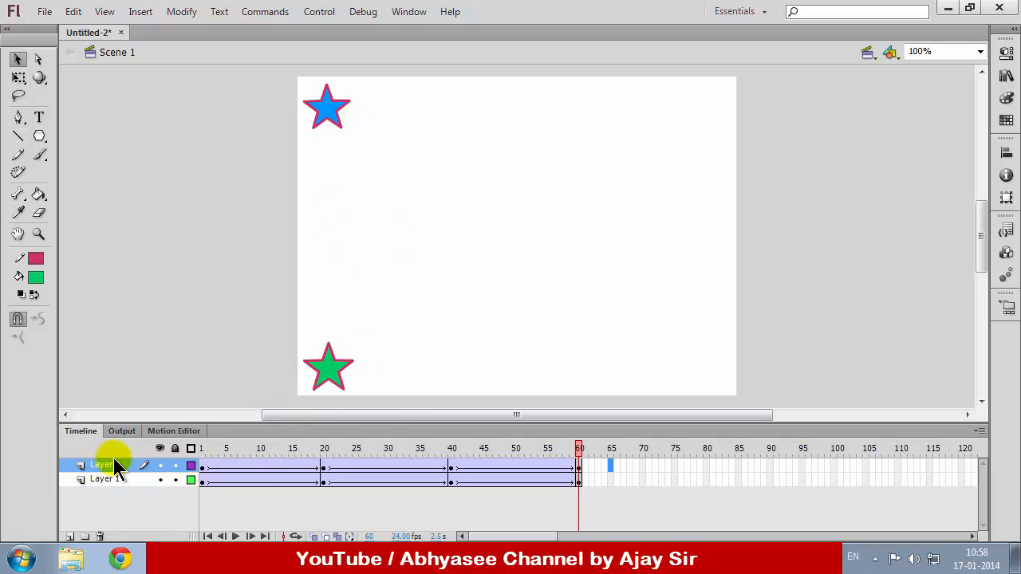
pyautogui.moveTo(265, 426)
pyautogui.mouseDown()
pyautogui.moveTo(267, 408)
pyautogui.moveTo(263, 420)
pyautogui.mouseUp()
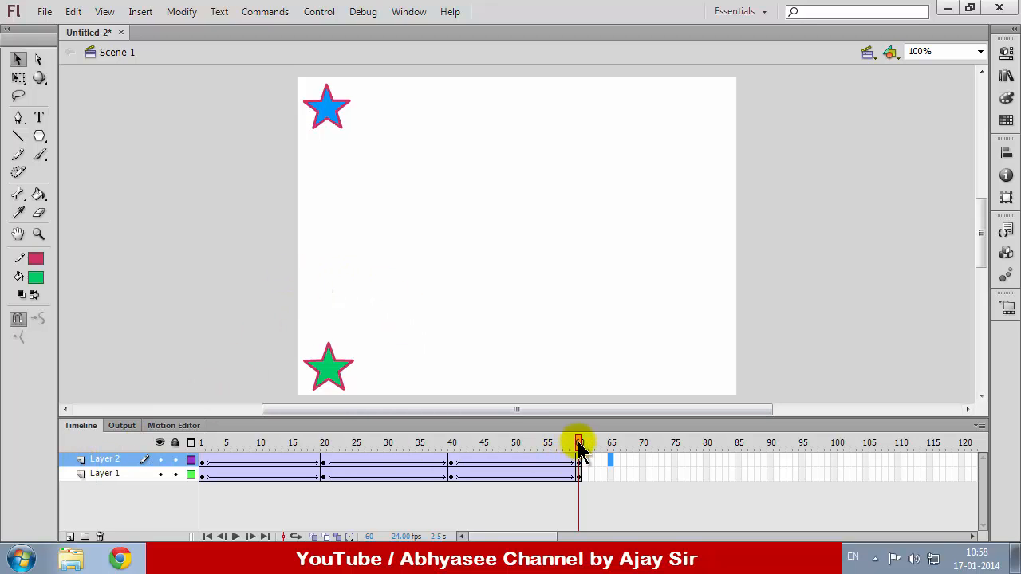
pyautogui.moveTo(577, 445)
pyautogui.mouseDown()
pyautogui.moveTo(335, 449)
pyautogui.moveTo(423, 461)
pyautogui.moveTo(579, 455)
pyautogui.mouseUp()
pyautogui.moveTo(579, 443); pyautogui.dragTo(197, 445)
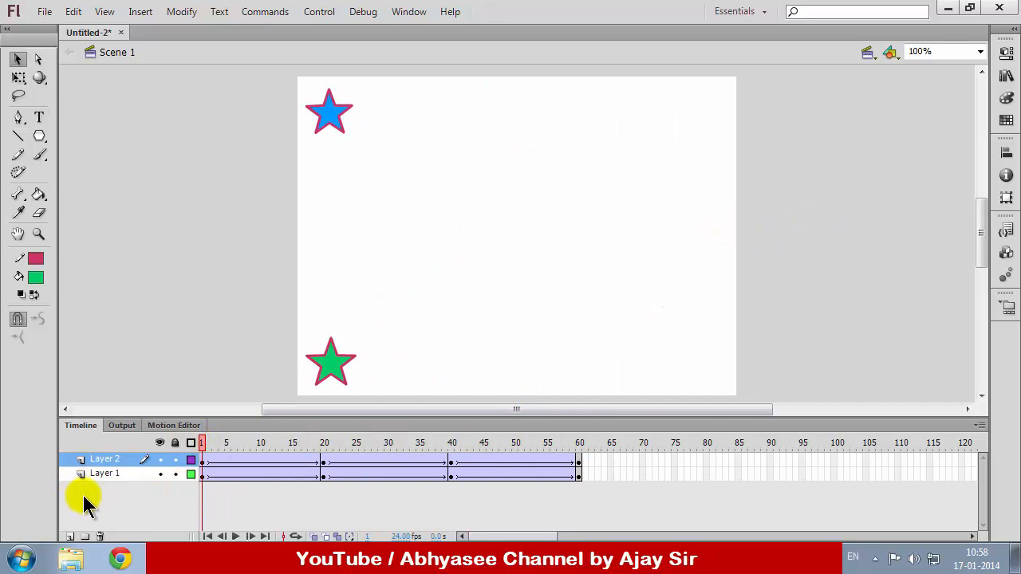
pyautogui.click(99, 456)
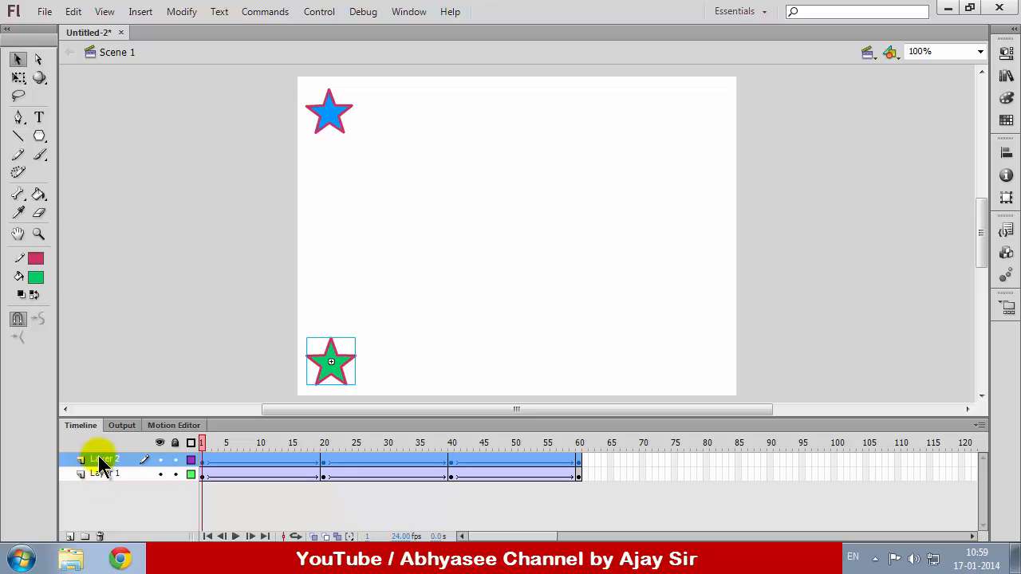
pyautogui.click(101, 474)
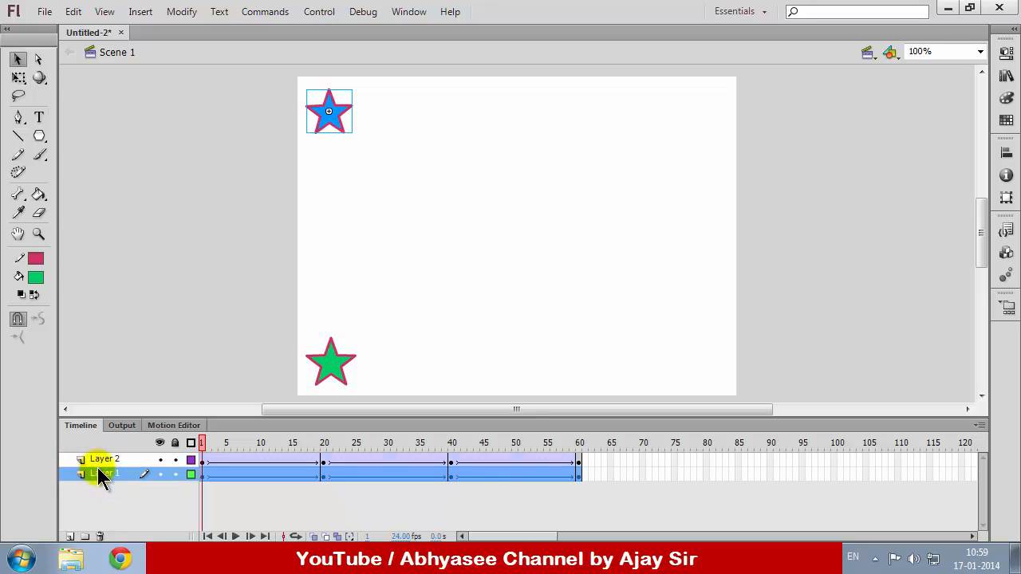
pyautogui.click(94, 461)
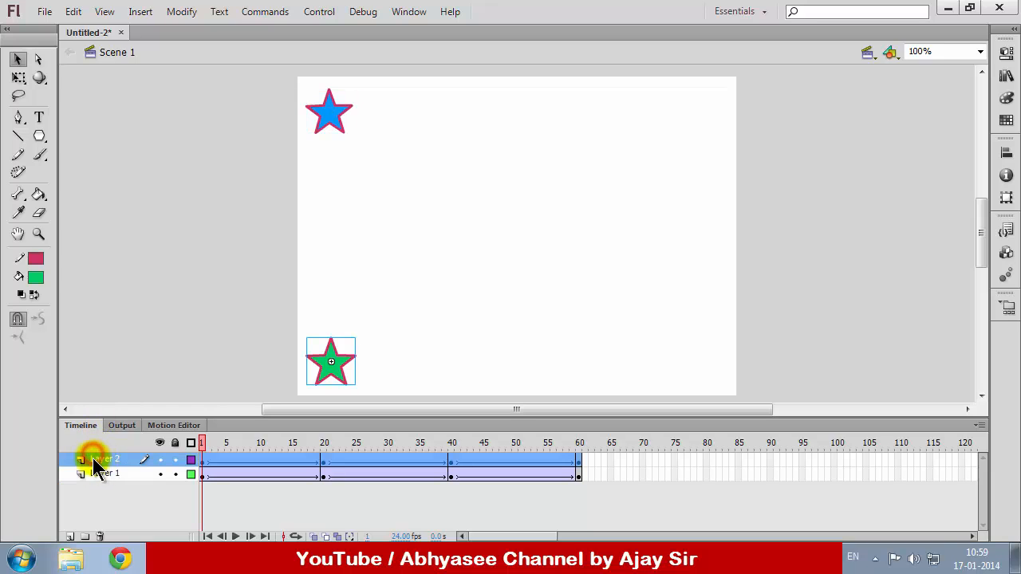
# Add Layer 3, remove its extra frames so only frame 1 remains, and select frame 1
pyautogui.click(71, 536)
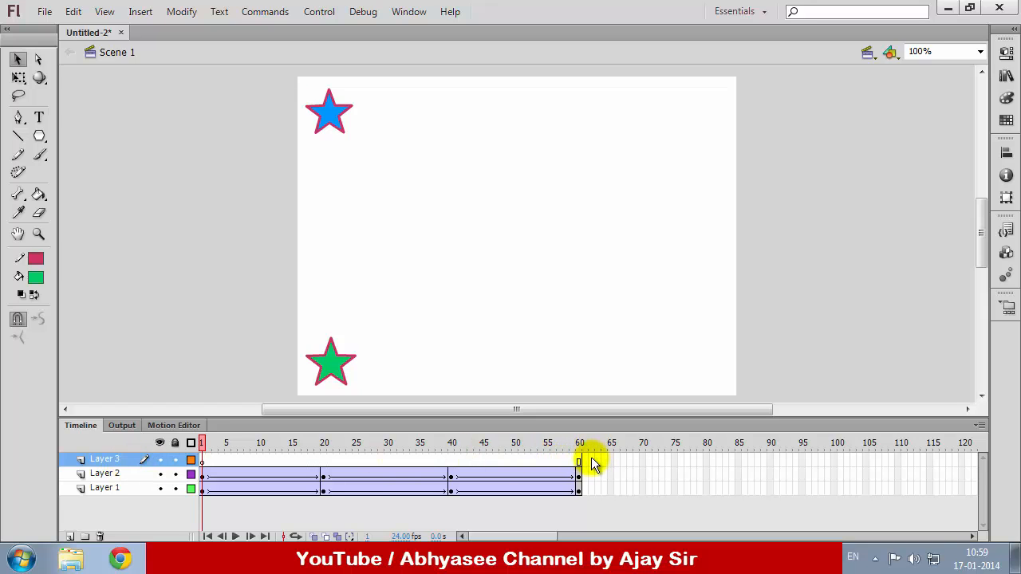
pyautogui.moveTo(588, 463); pyautogui.dragTo(214, 466)
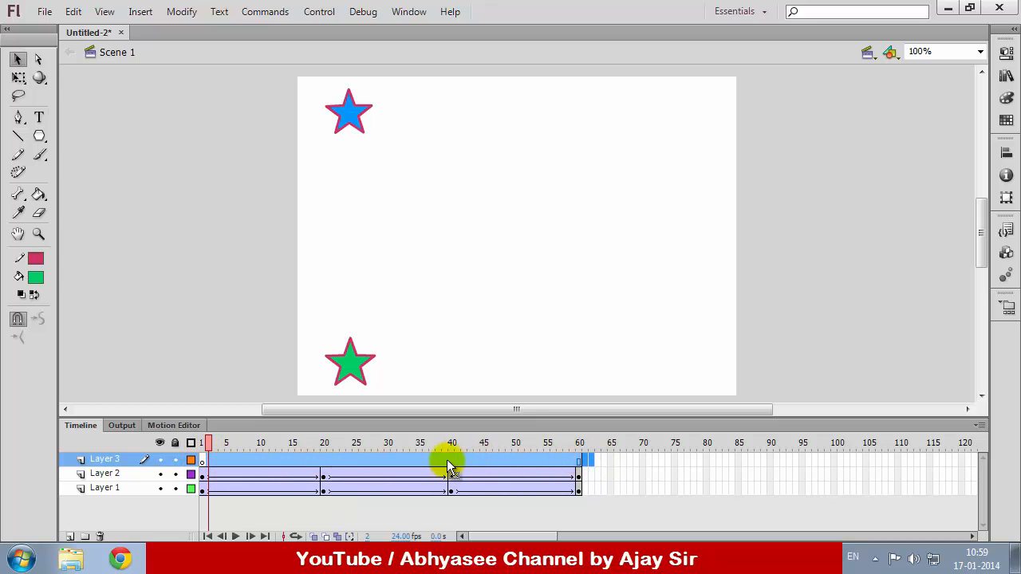
pyautogui.rightClick(363, 457)
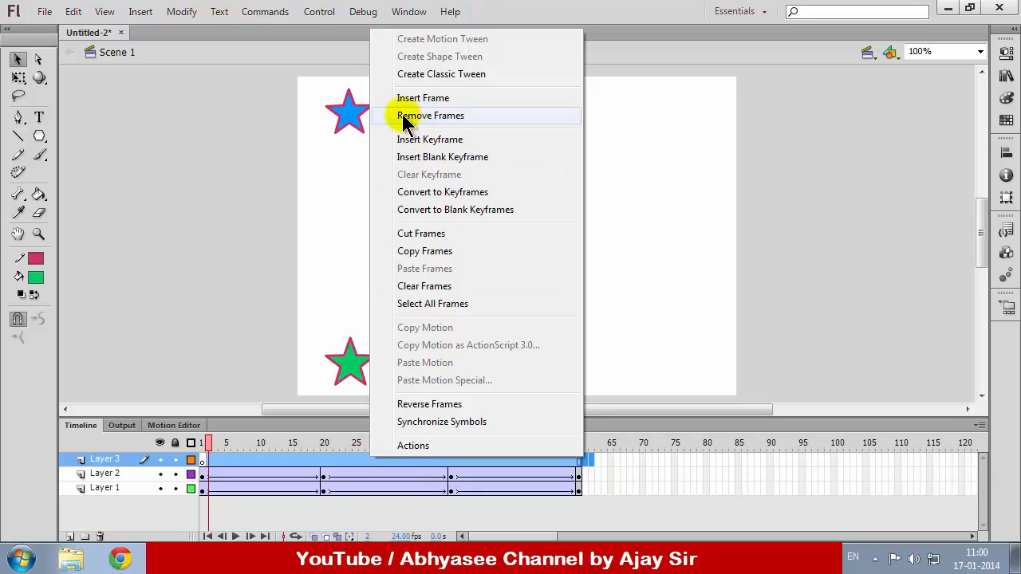
pyautogui.click(456, 121)
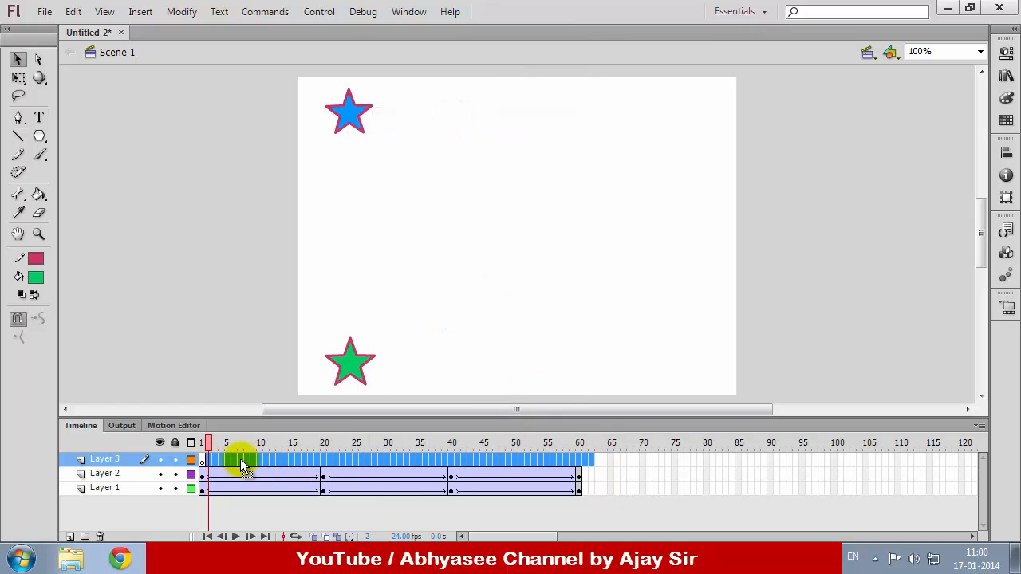
pyautogui.click(622, 463)
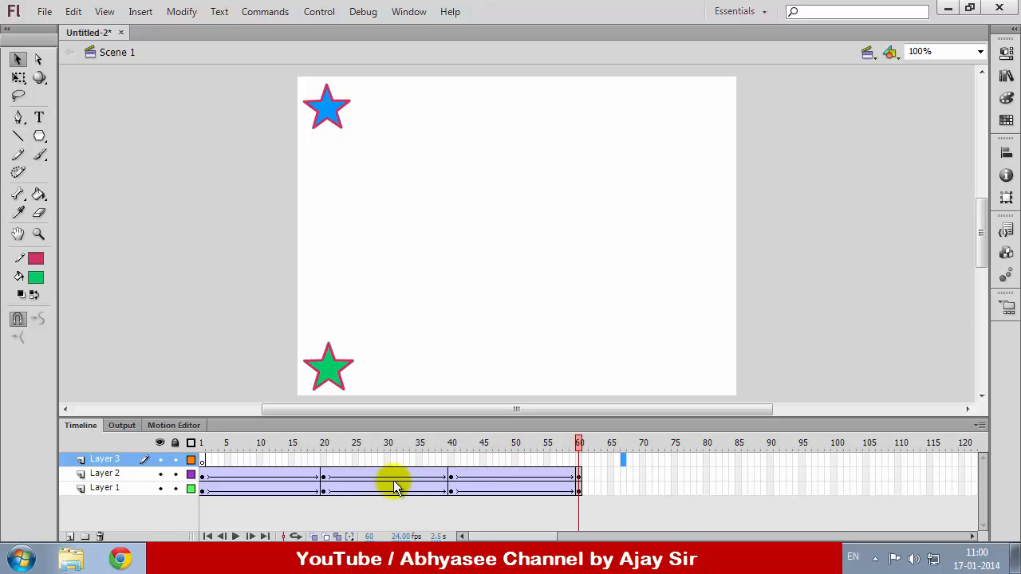
pyautogui.click(203, 458)
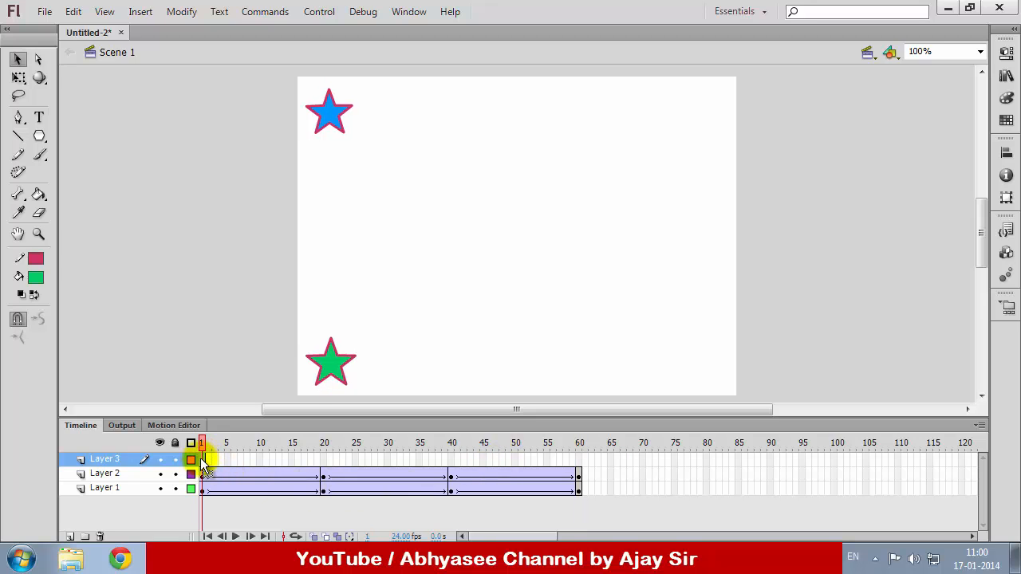
# Type the presenter's name at the stage's left middle and colour it dark red #990033
pyautogui.click(35, 117)
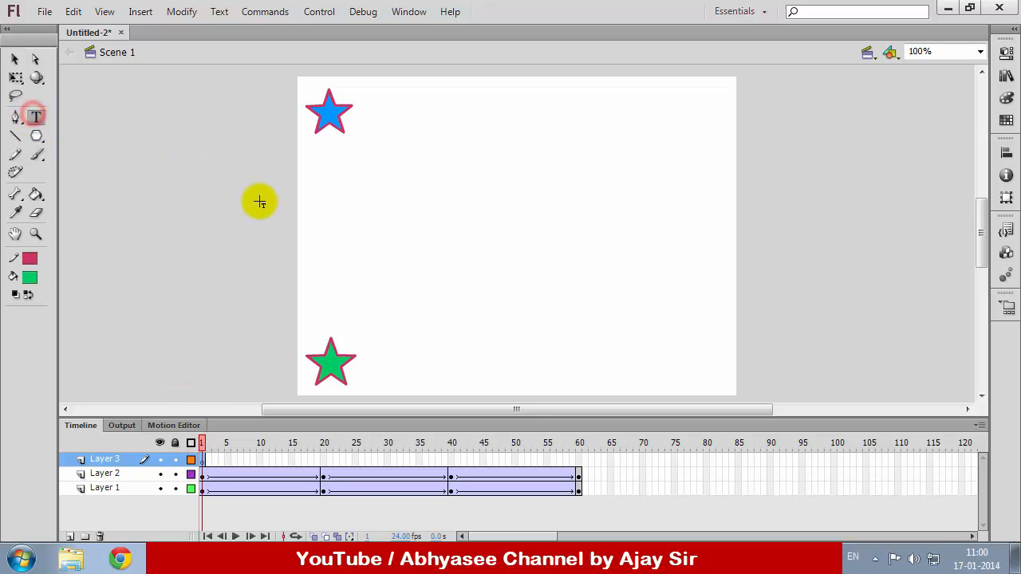
pyautogui.click(315, 238)
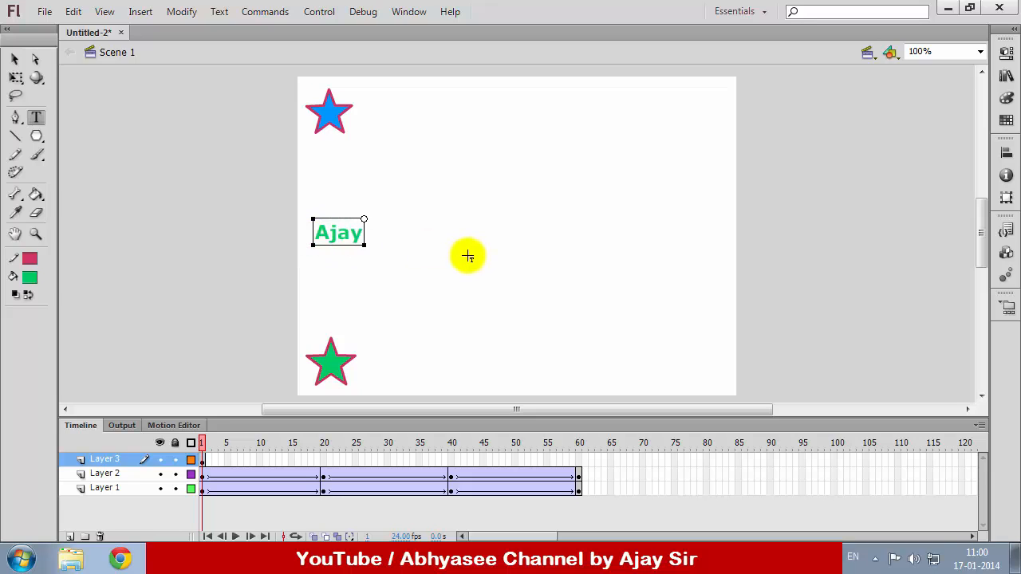
pyautogui.write('Ajay Parmar')
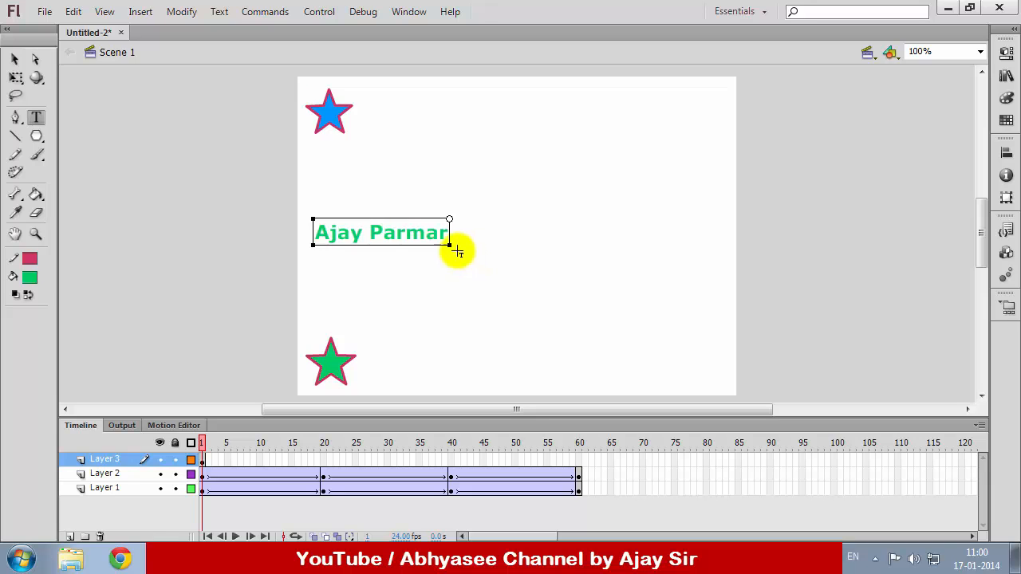
pyautogui.moveTo(449, 232); pyautogui.dragTo(287, 232)
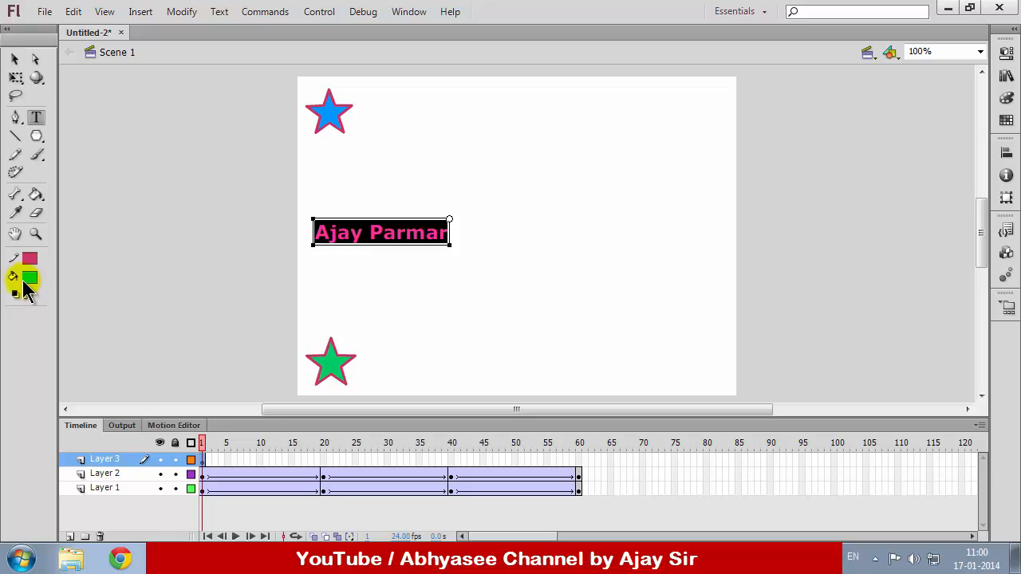
pyautogui.click(29, 279)
pyautogui.click(69, 389)
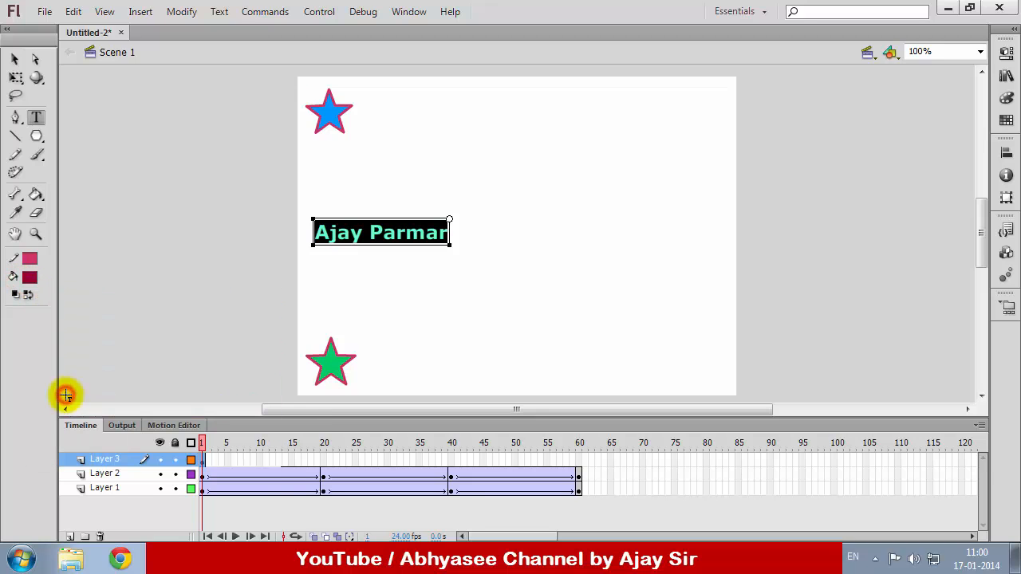
pyautogui.click(18, 61)
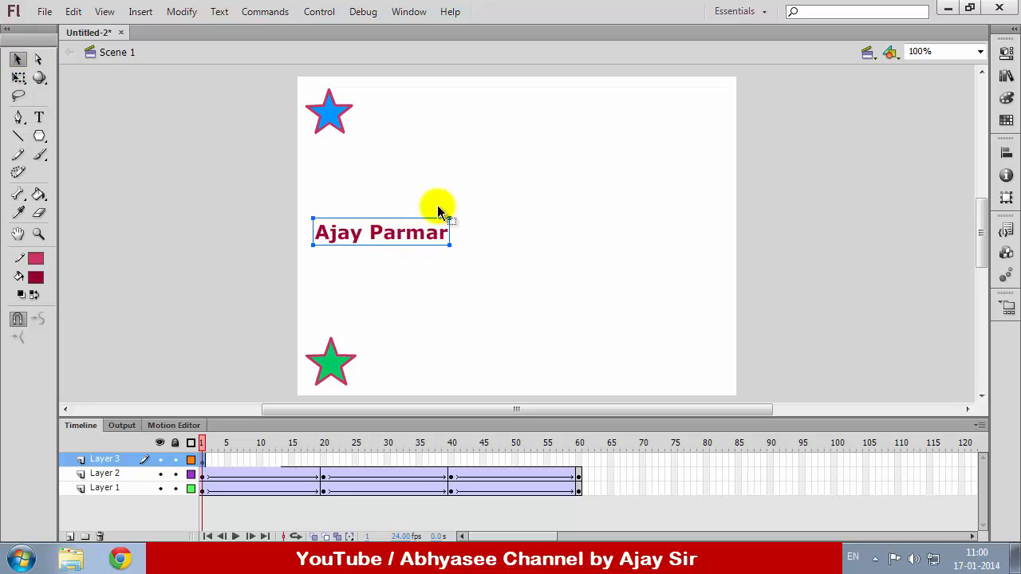
# Drag the name text to just past the stage's right edge on frame 1
pyautogui.moveTo(437, 239); pyautogui.dragTo(281, 241)
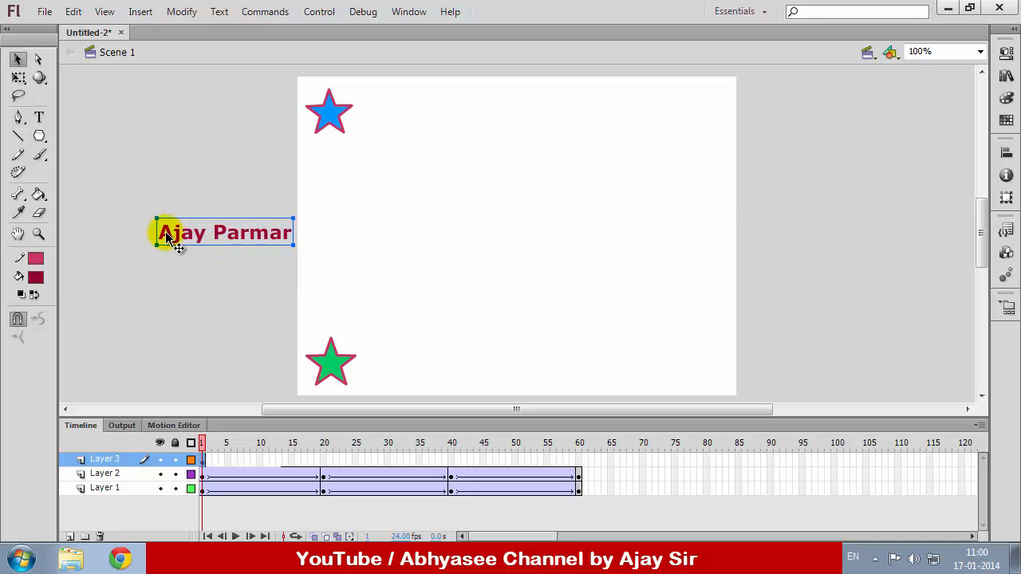
pyautogui.moveTo(168, 239); pyautogui.dragTo(750, 233)
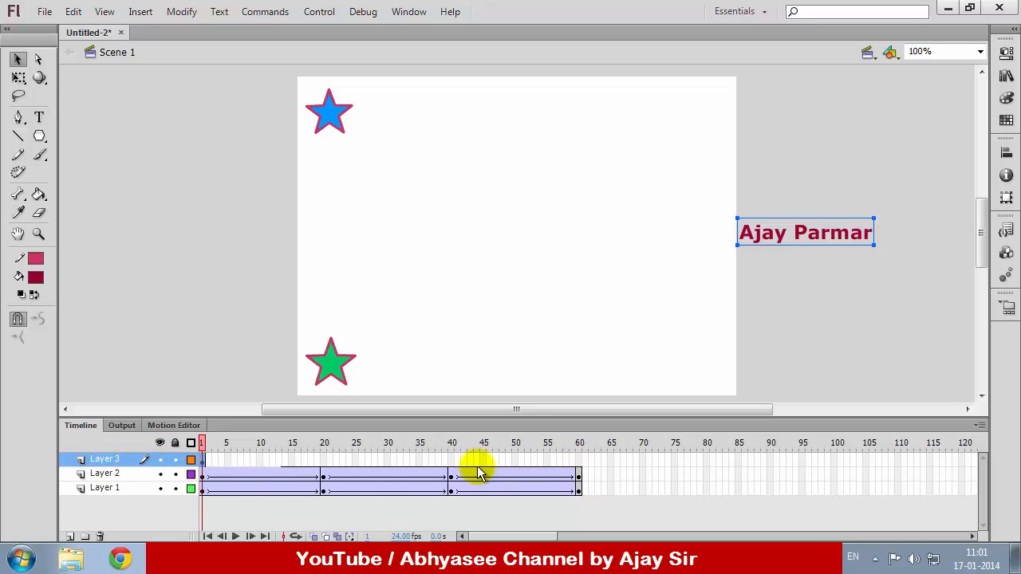
# Add a keyframe at frame 60 on Layer 3 with the name text moved off-stage to the left
pyautogui.rightClick(580, 460)
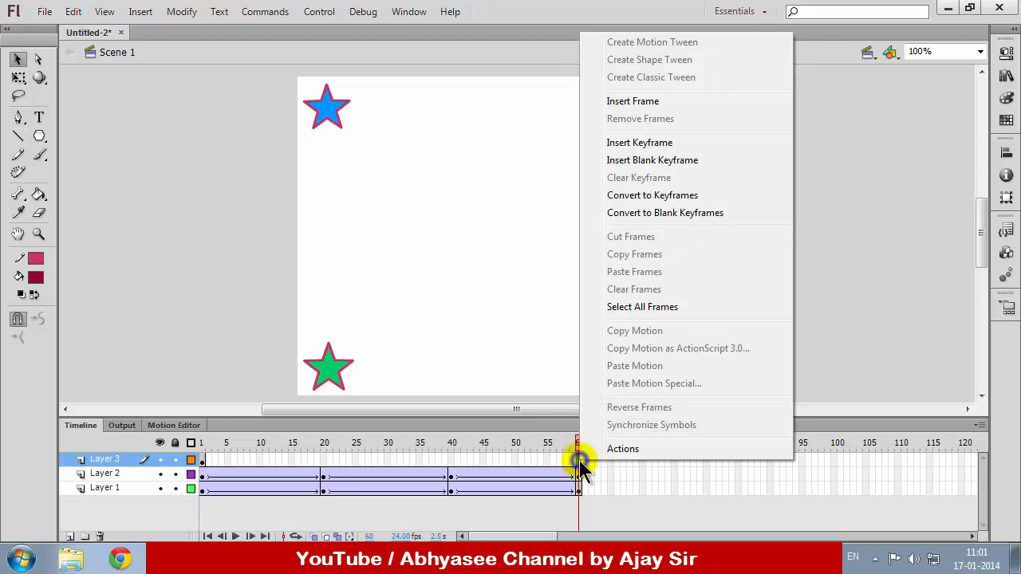
pyautogui.click(639, 144)
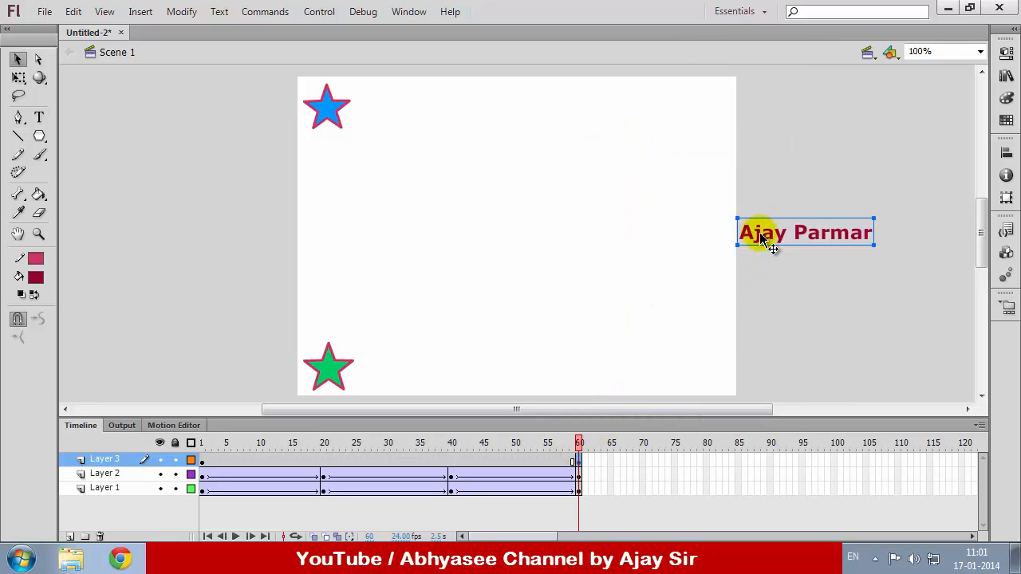
pyautogui.moveTo(762, 237); pyautogui.dragTo(173, 238)
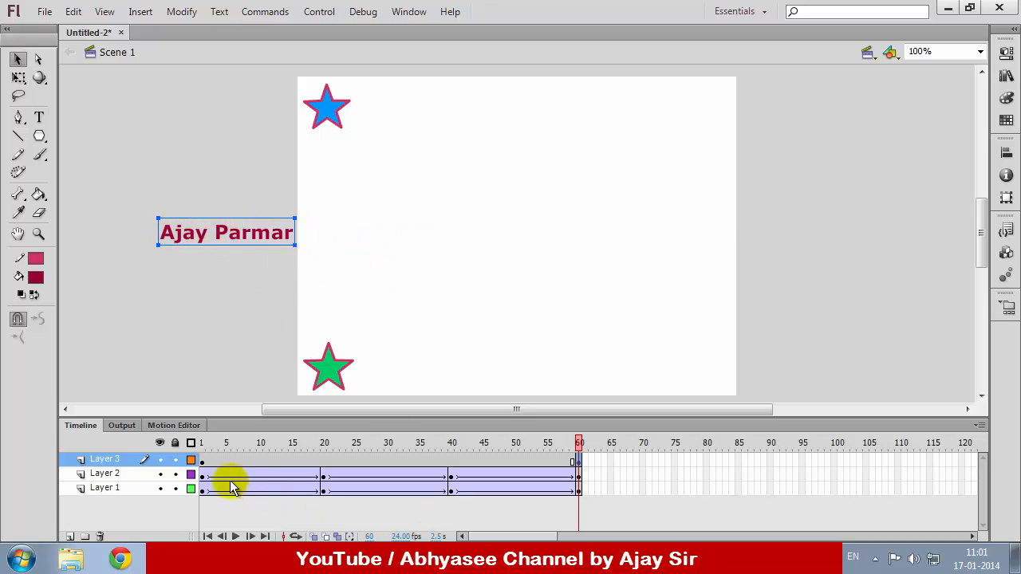
pyautogui.click(201, 460)
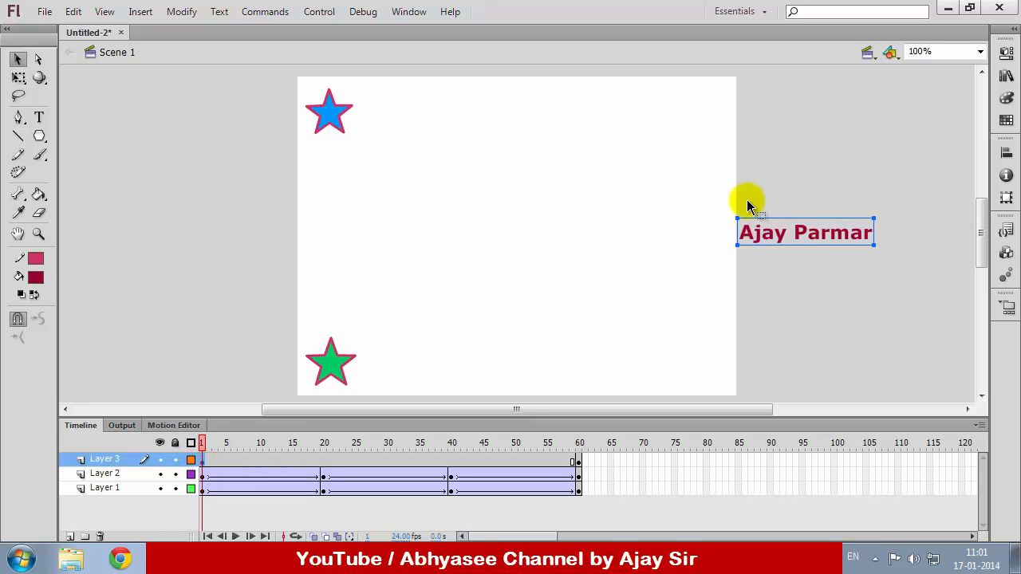
pyautogui.click(577, 461)
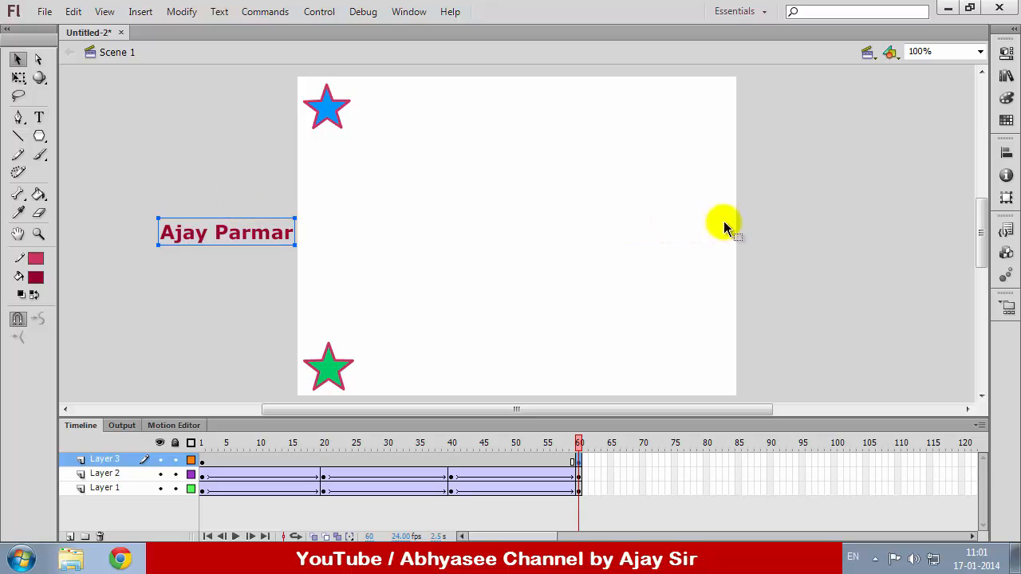
# Apply a classic tween across Layer 3's frames 1–60 and rewind to frame 1
pyautogui.rightClick(364, 460)
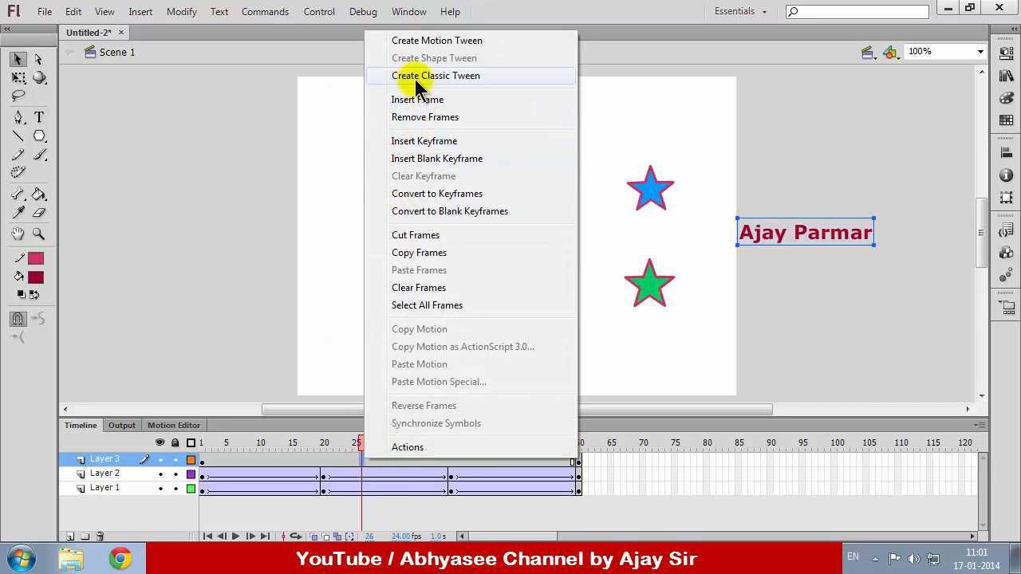
pyautogui.click(467, 76)
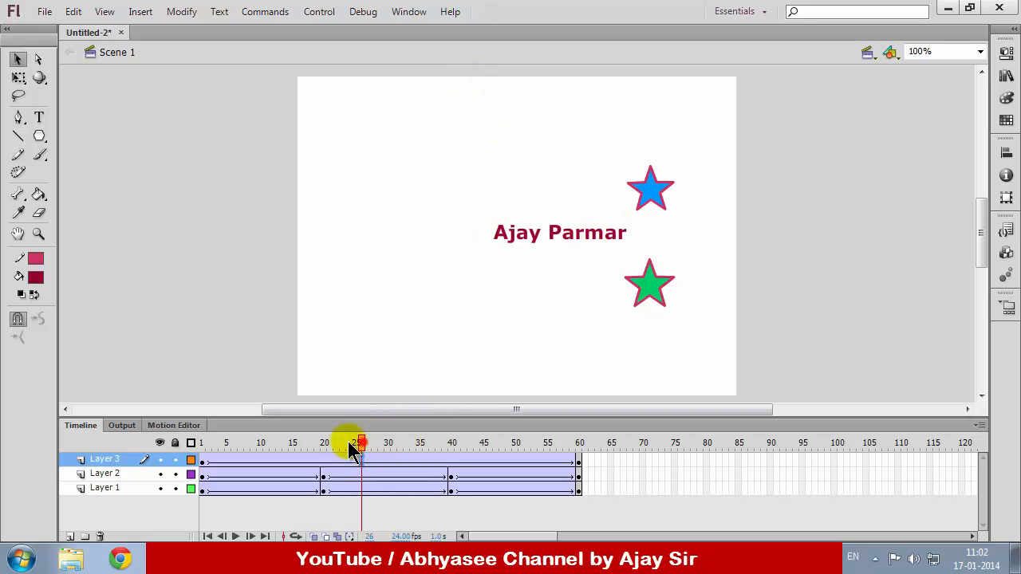
pyautogui.moveTo(357, 445); pyautogui.dragTo(202, 444)
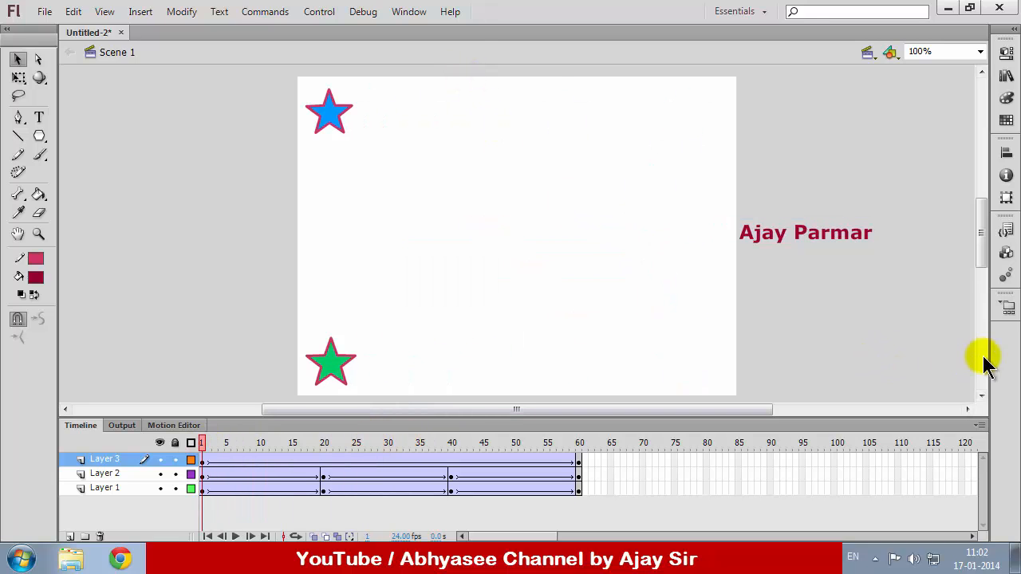
pyautogui.hotkey('ctrl', 'Return')
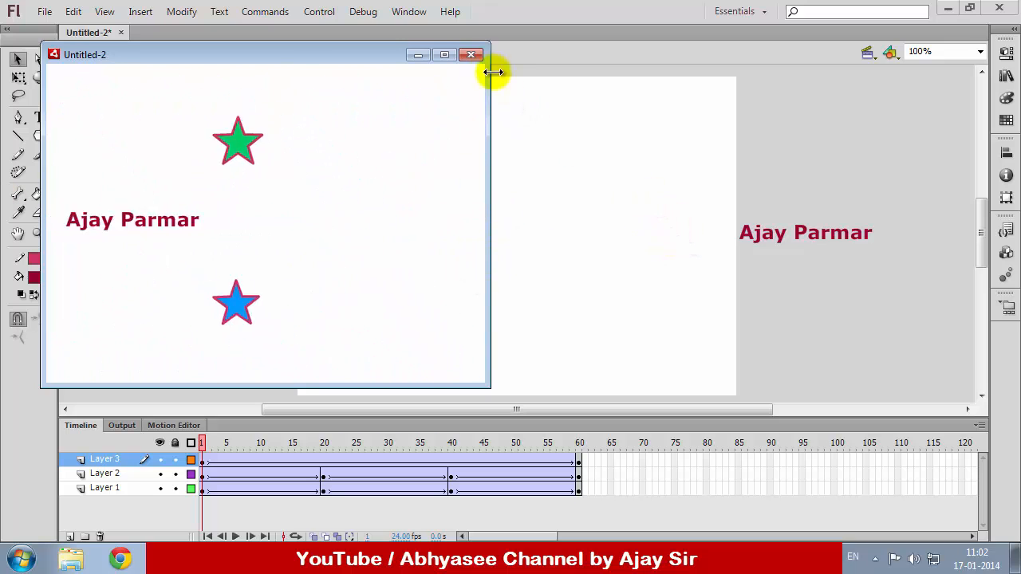
pyautogui.click(471, 55)
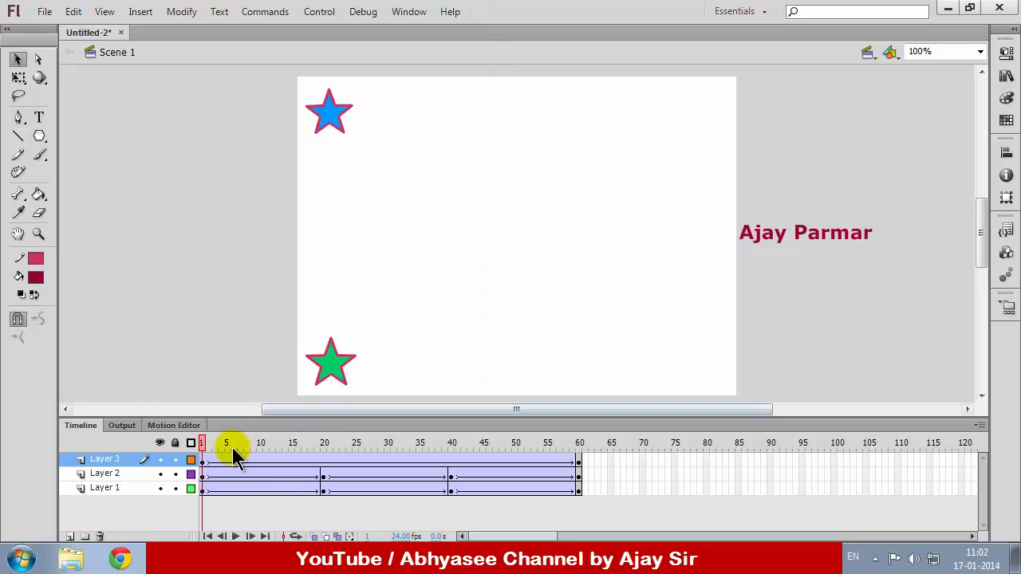
pyautogui.moveTo(203, 449); pyautogui.dragTo(579, 445)
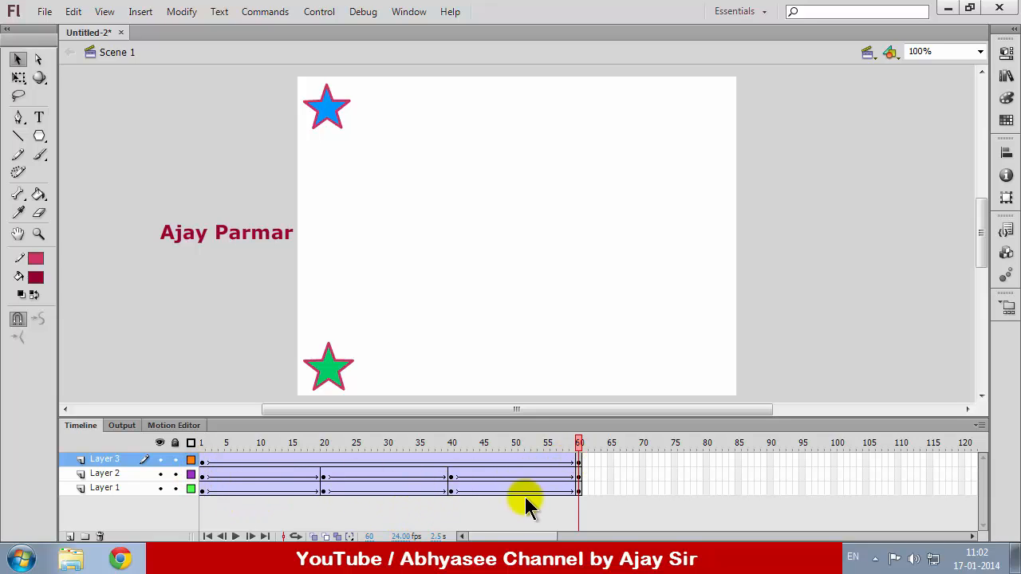
pyautogui.moveTo(583, 453); pyautogui.dragTo(199, 441)
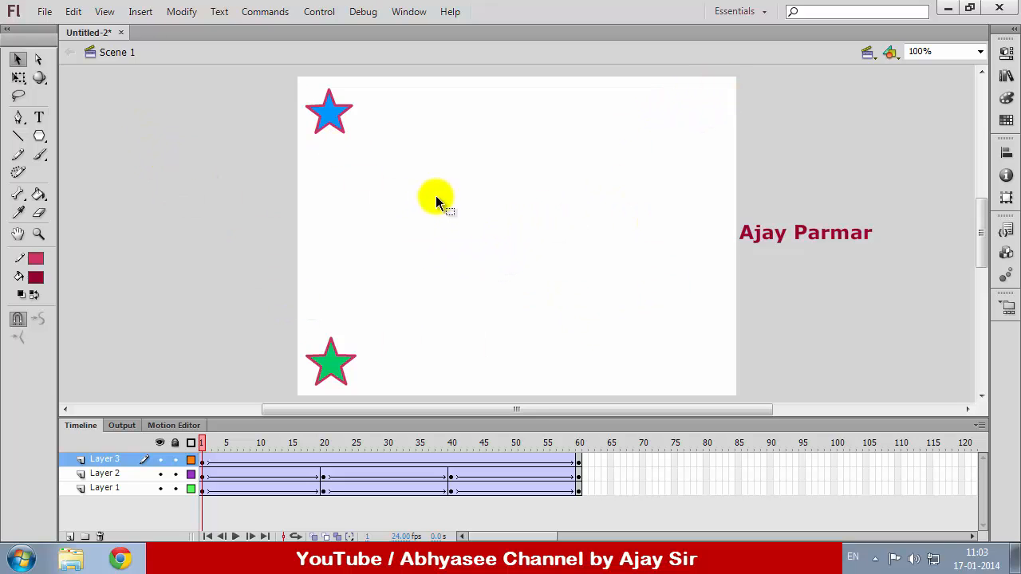
# Save the animation as Anim1.fla in Documents > Flash Example, then close the Anim1.fla tab
pyautogui.click(45, 13)
pyautogui.click(70, 141)
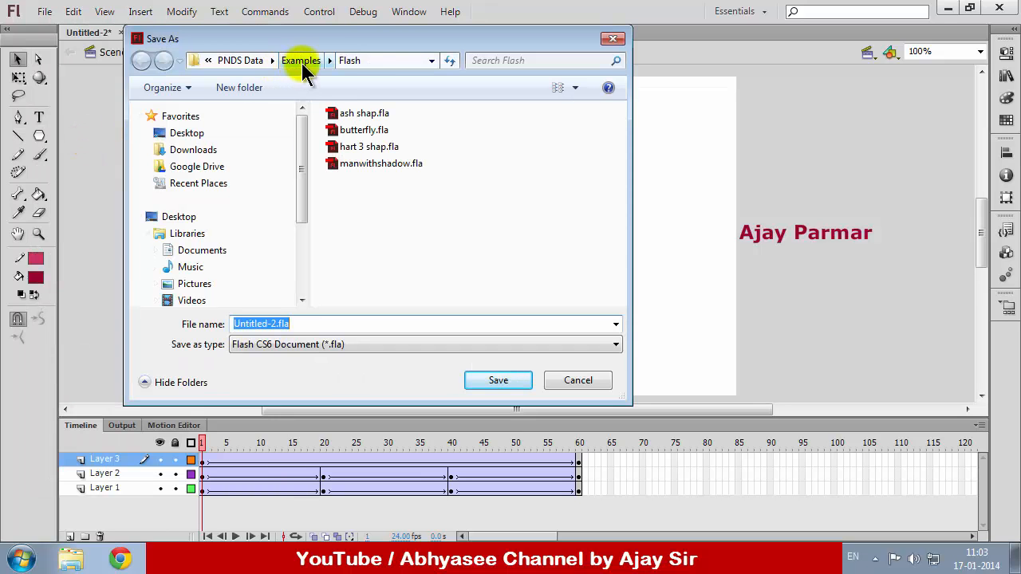
pyautogui.click(168, 251)
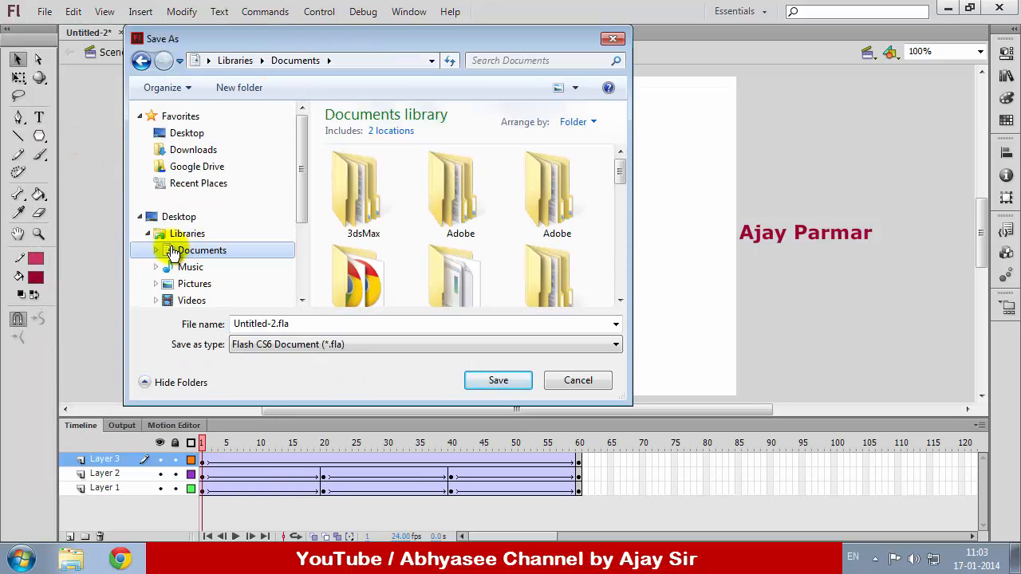
pyautogui.moveTo(620, 170); pyautogui.dragTo(634, 233)
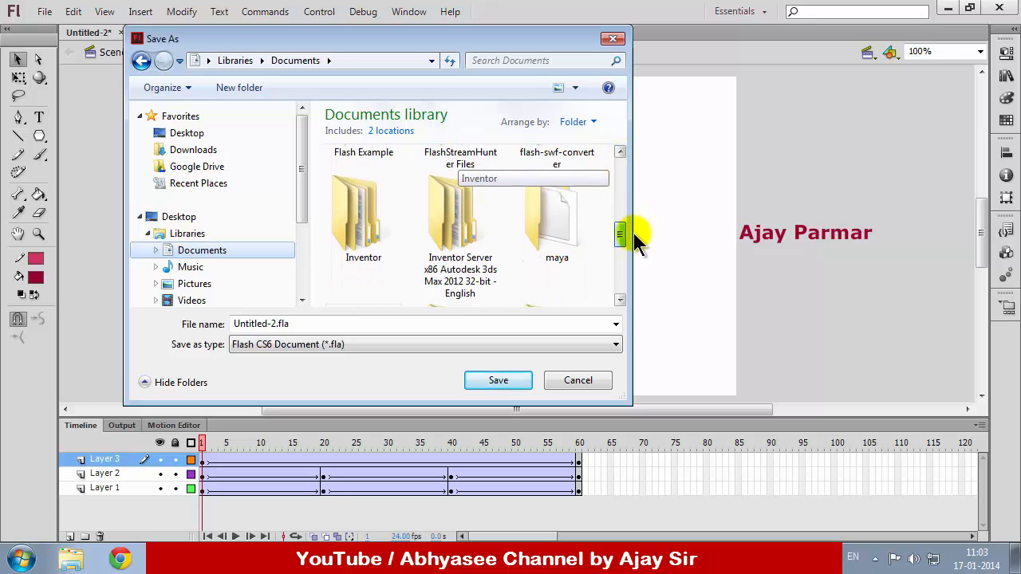
pyautogui.doubleClick(364, 155)
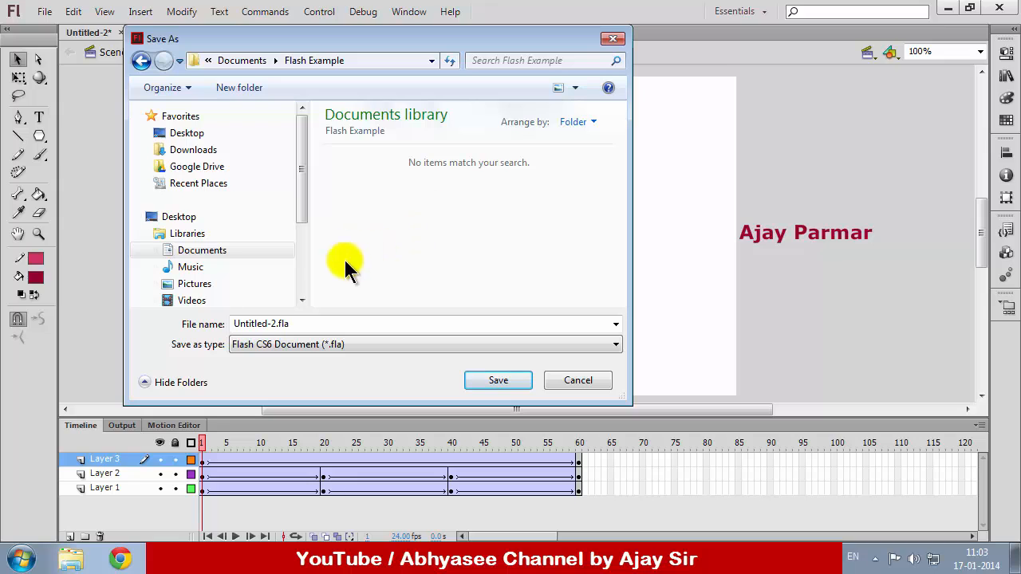
pyautogui.doubleClick(292, 324)
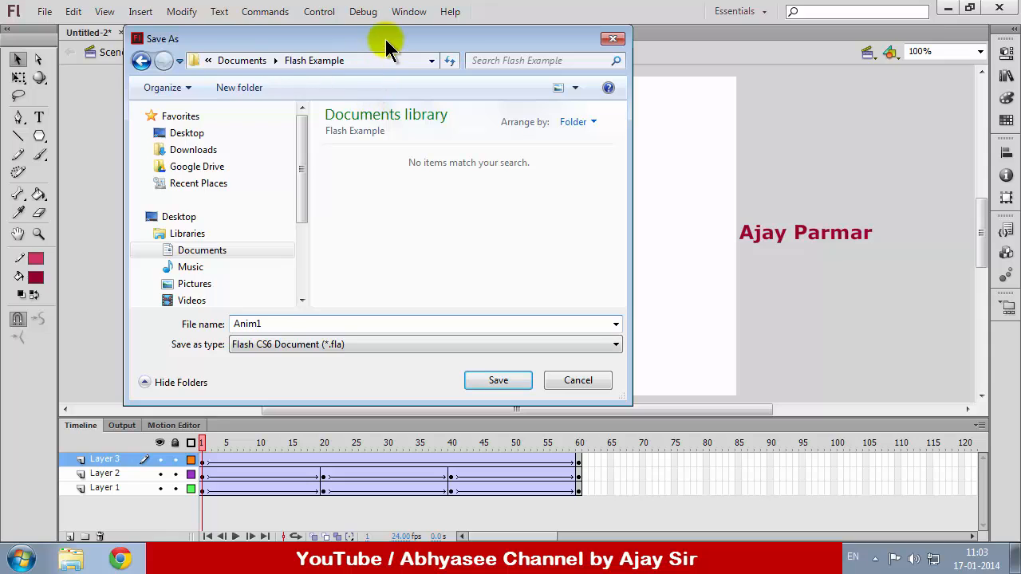
pyautogui.moveTo(386, 46); pyautogui.dragTo(395, 39)
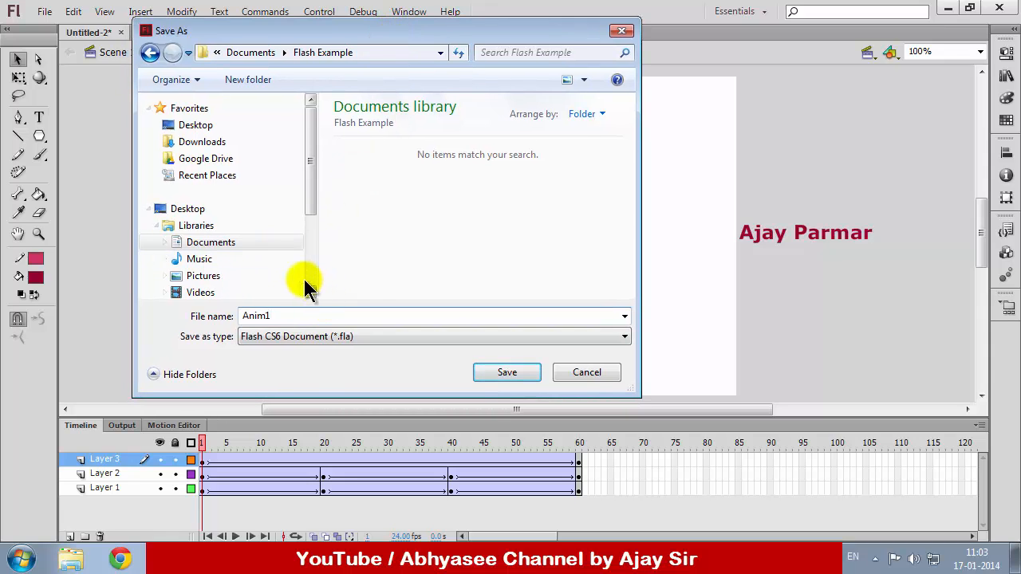
pyautogui.click(493, 369)
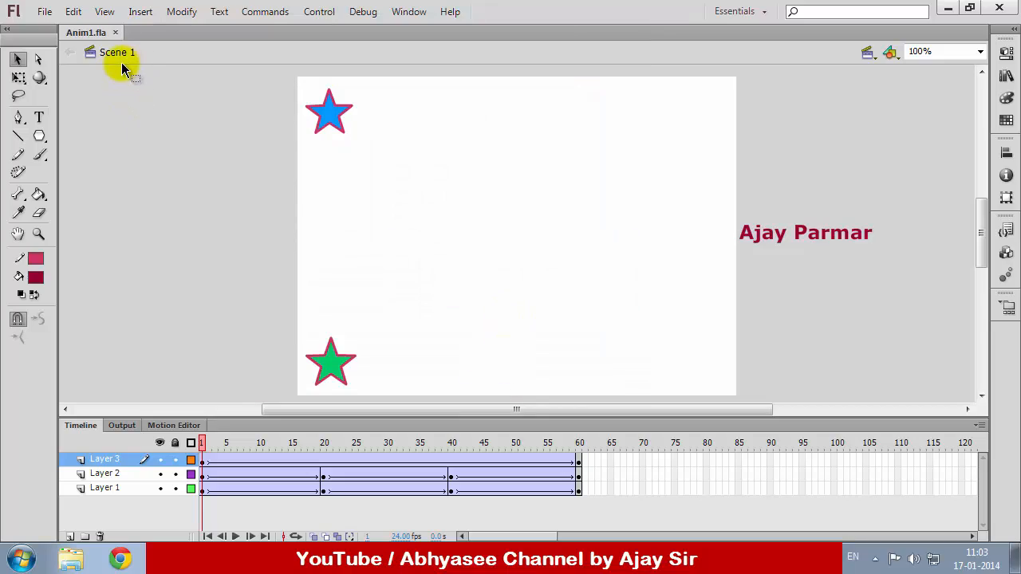
pyautogui.click(115, 33)
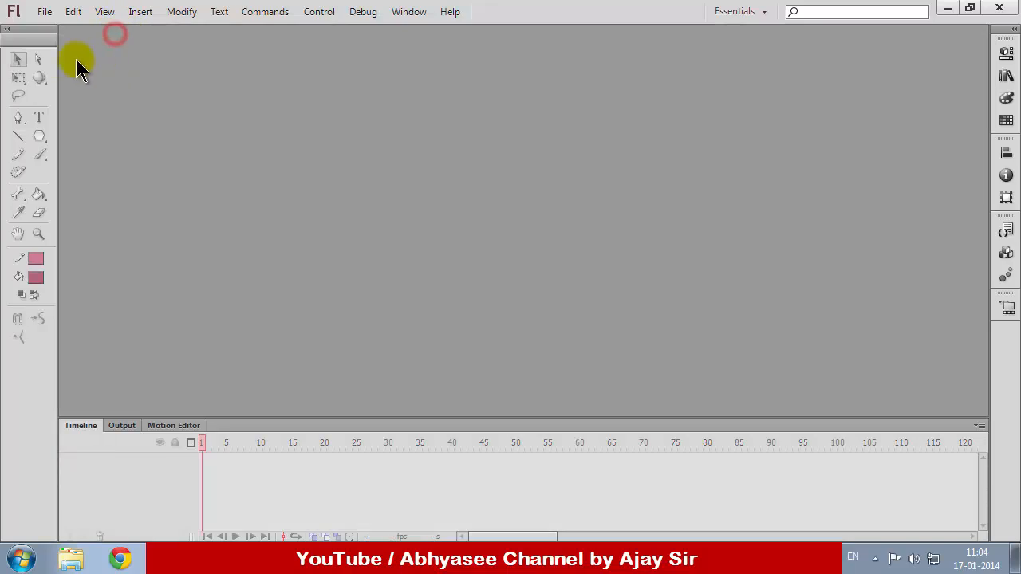